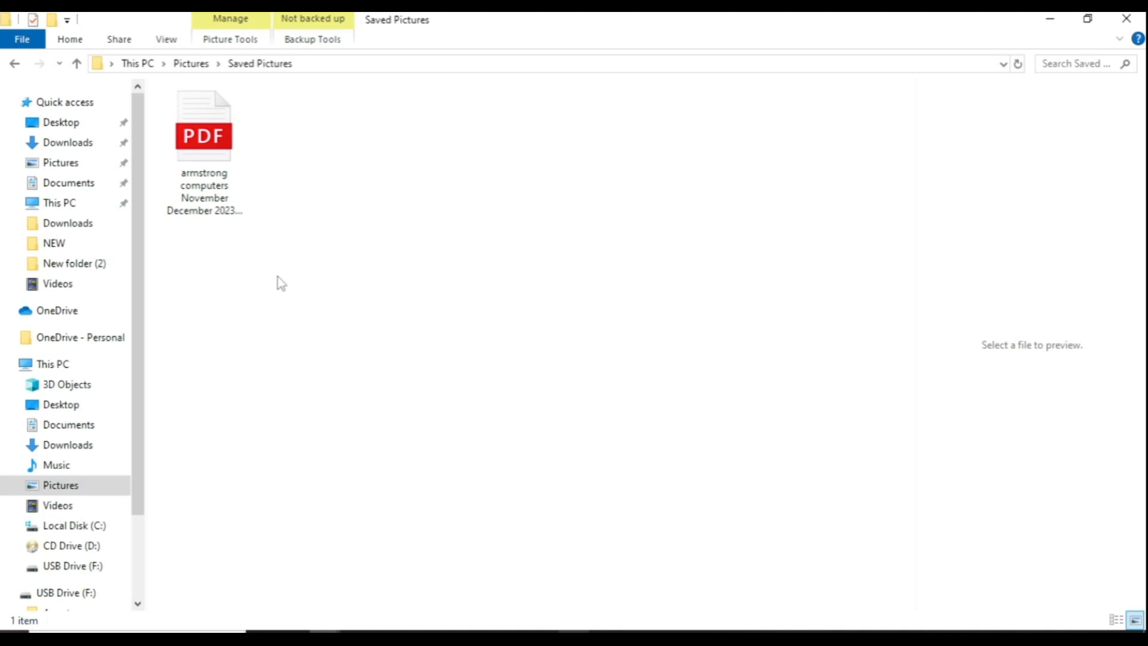
- Open the STOCK REPORT FOR GOIL FILLING STATION document in Word to its page 2 recommendations
left_click(203, 134)
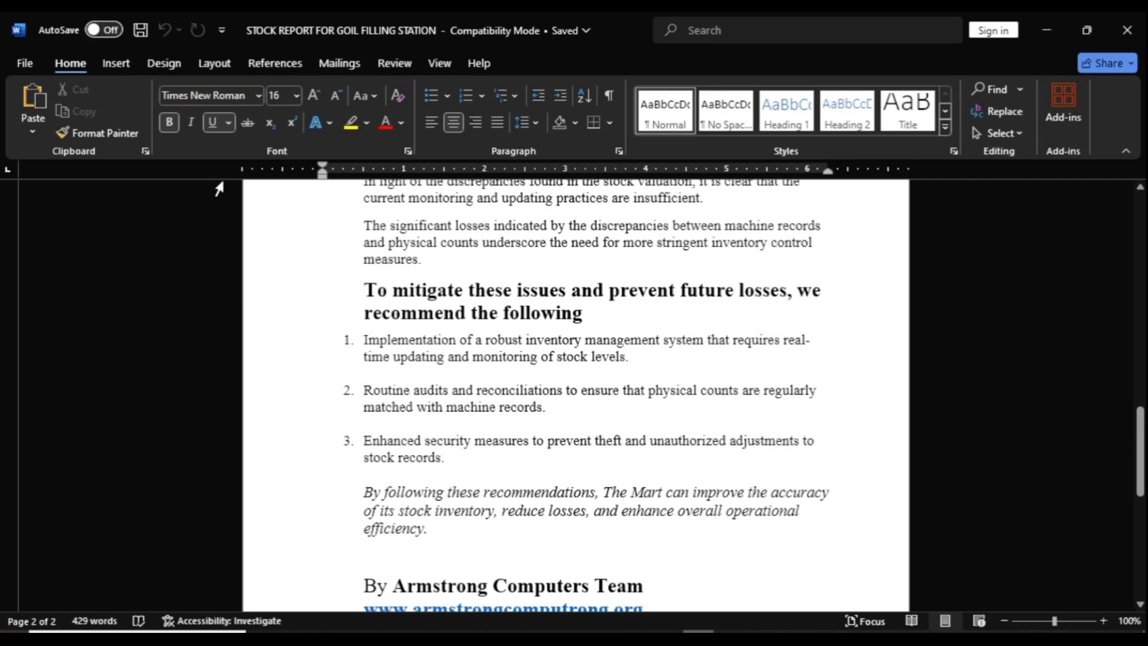
- Save the report to the Desktop as 'STOCK REPORT FOR GOIL FILLING STATION.pdf', accepting loss of password protection
left_click(33, 71)
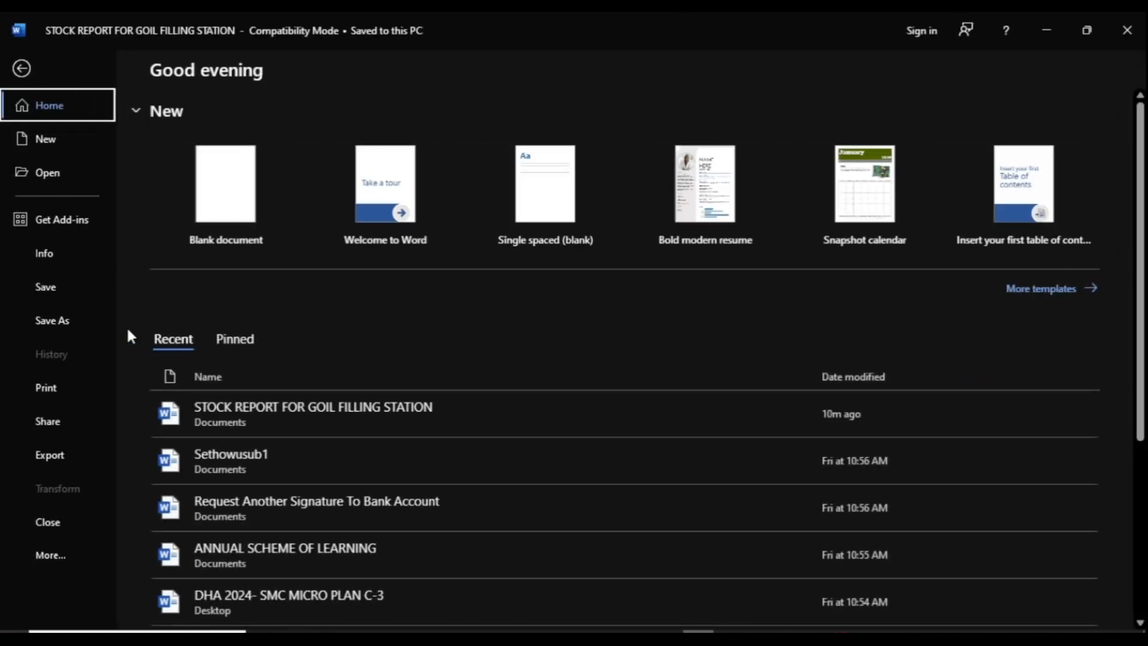
left_click(52, 322)
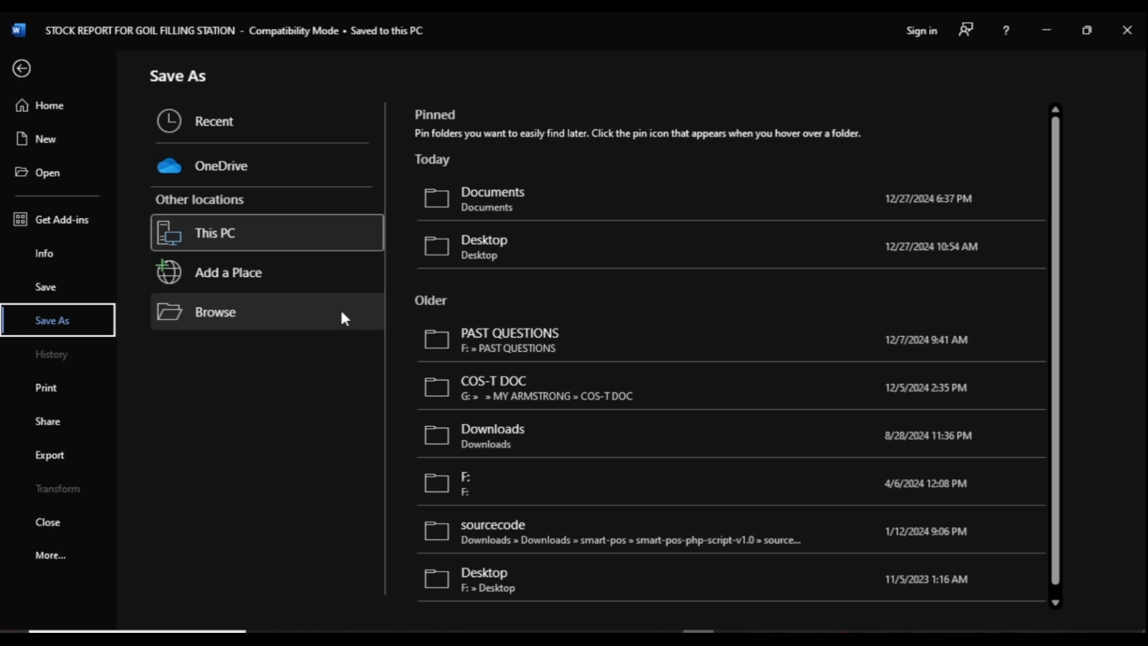
left_click(202, 314)
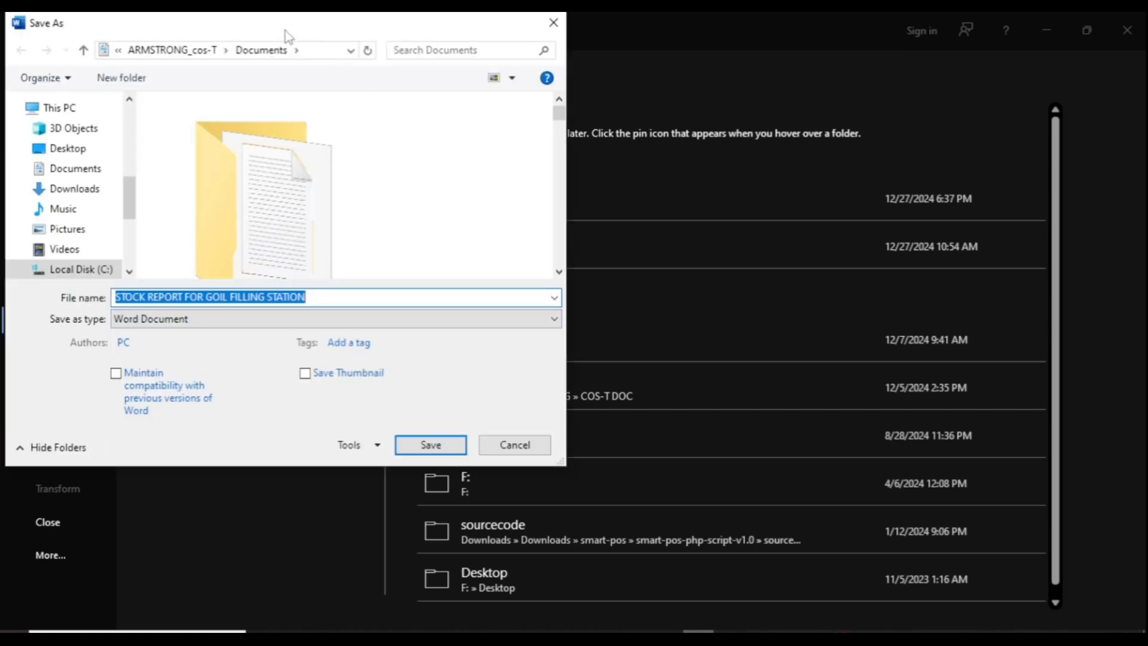
left_click_drag(286, 31, 503, 127)
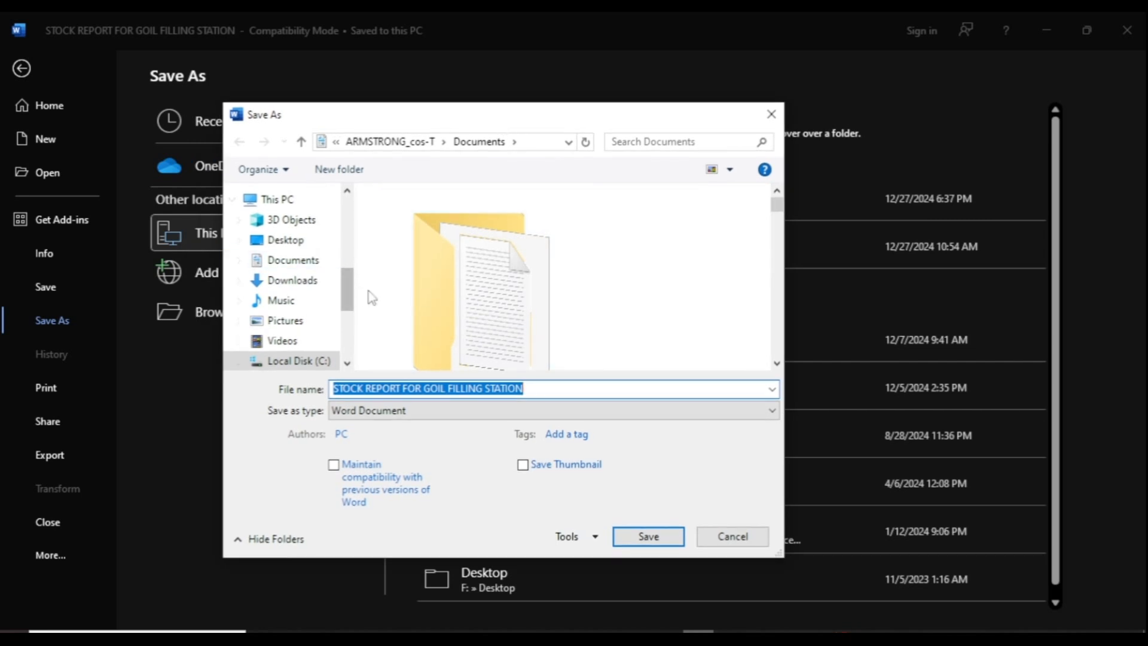
left_click(284, 242)
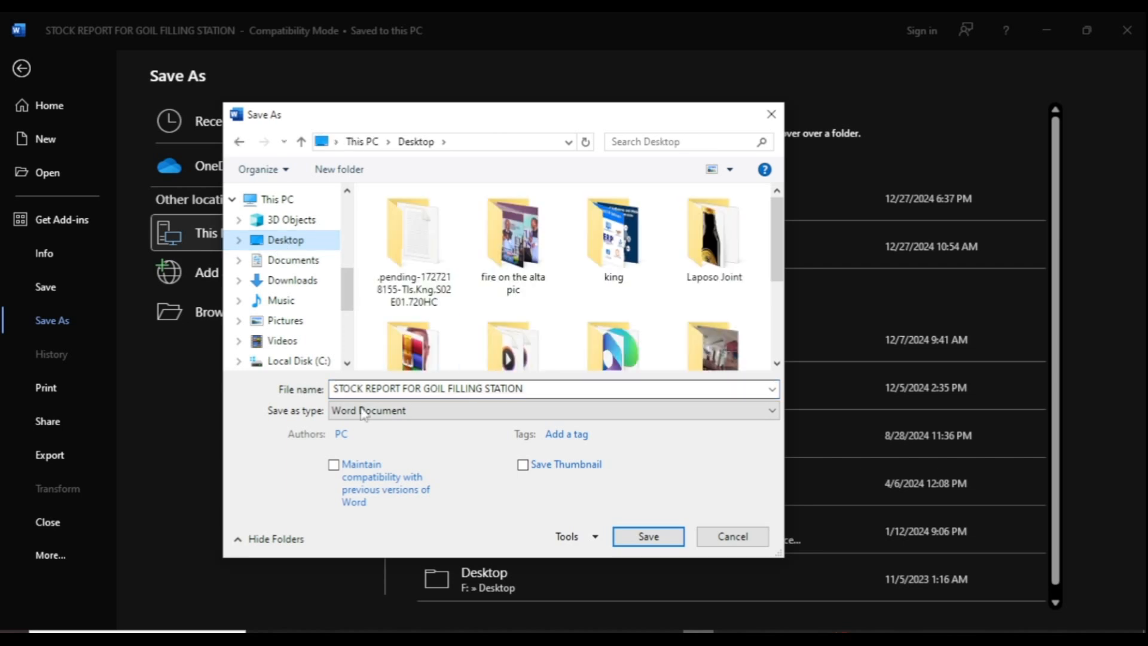
left_click(427, 389)
left_click(594, 386)
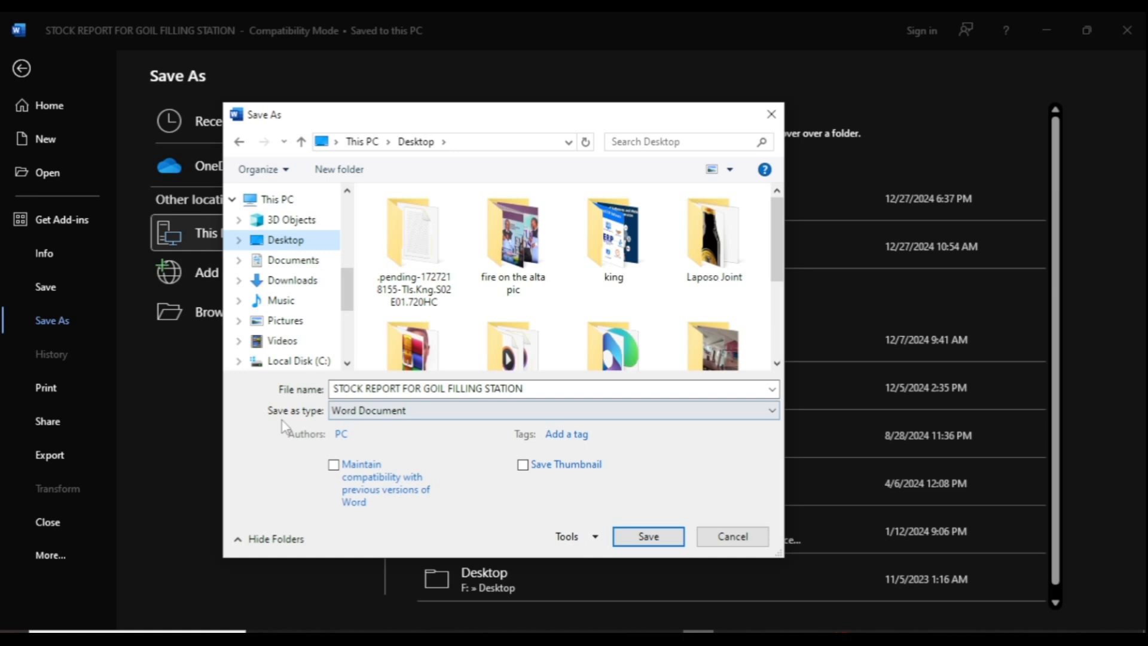
left_click(423, 413)
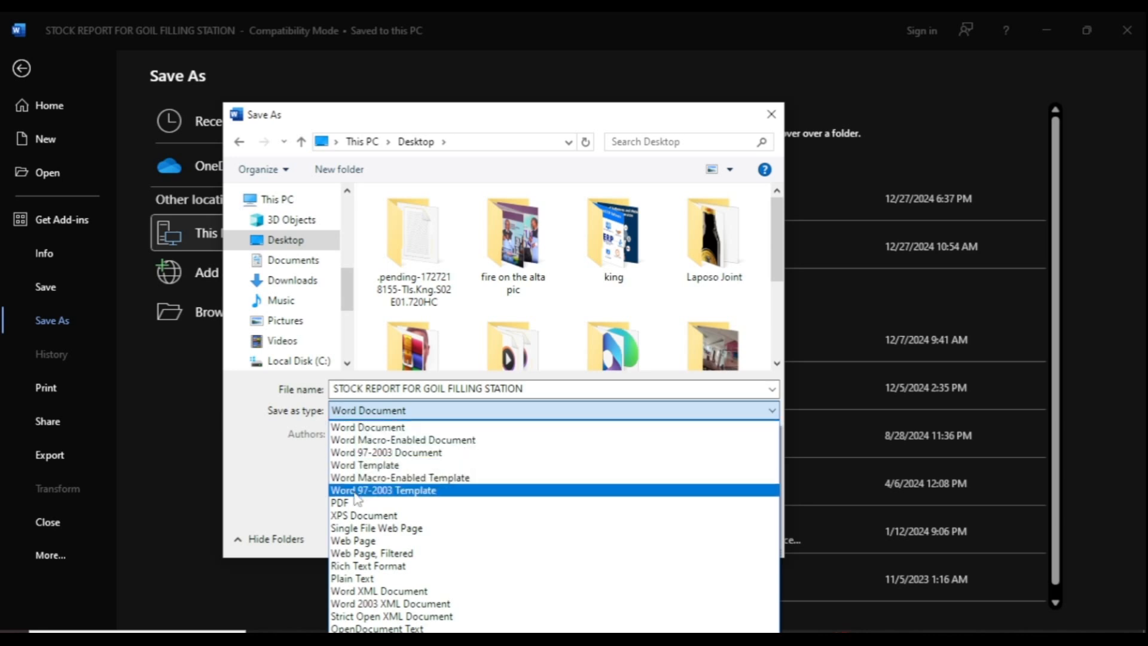
left_click(345, 509)
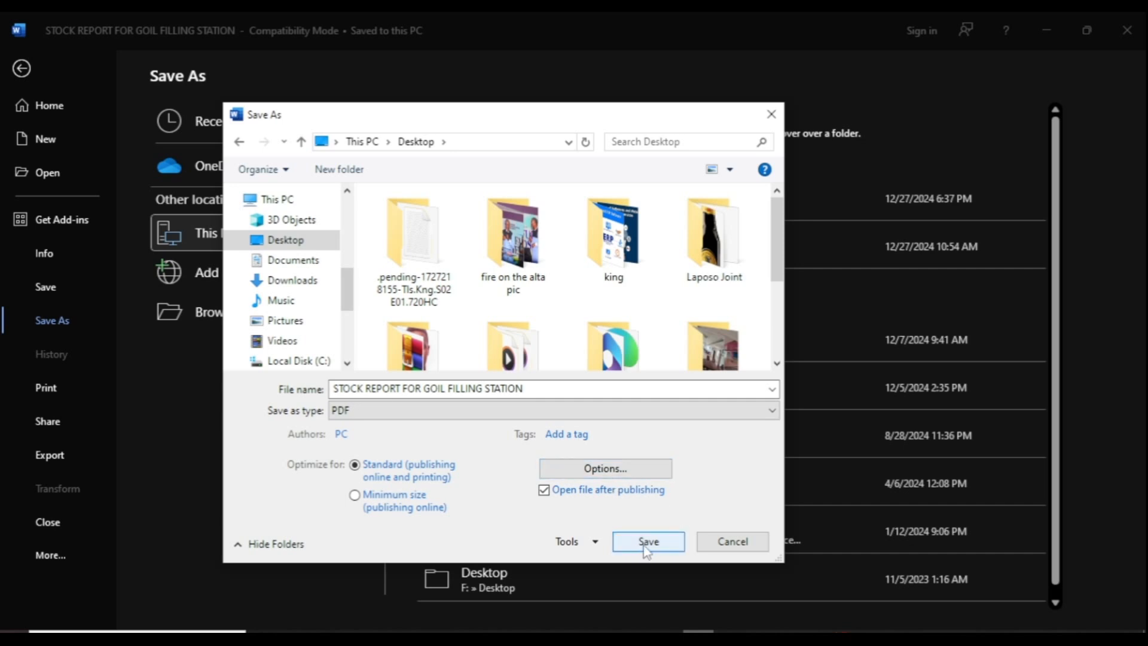
left_click(657, 545)
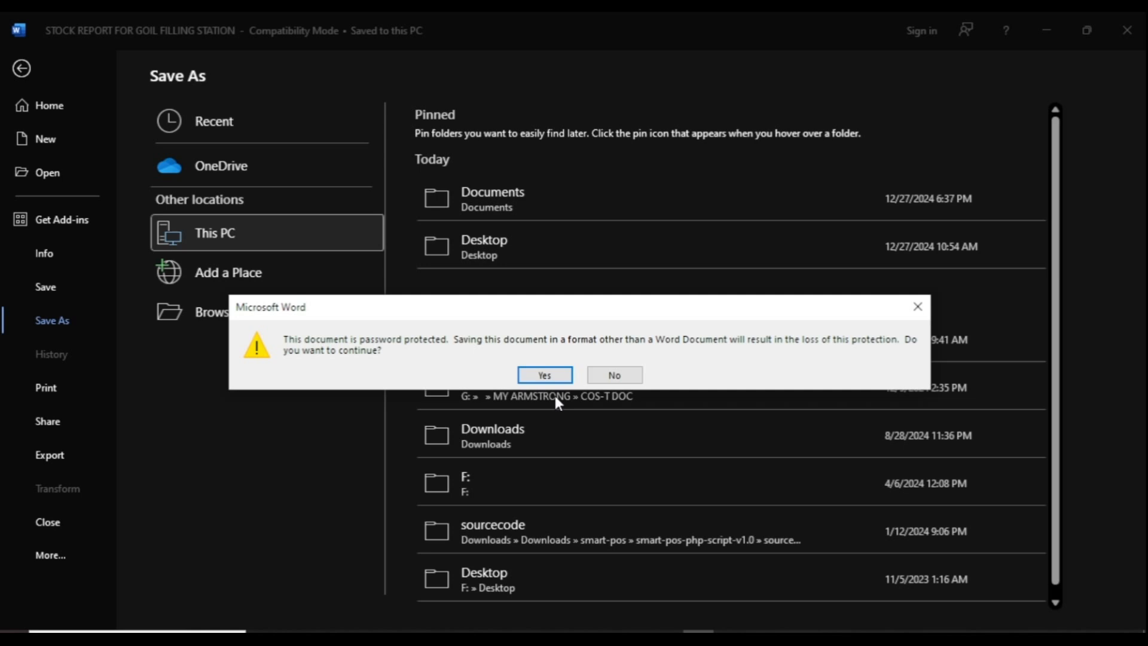
left_click(545, 376)
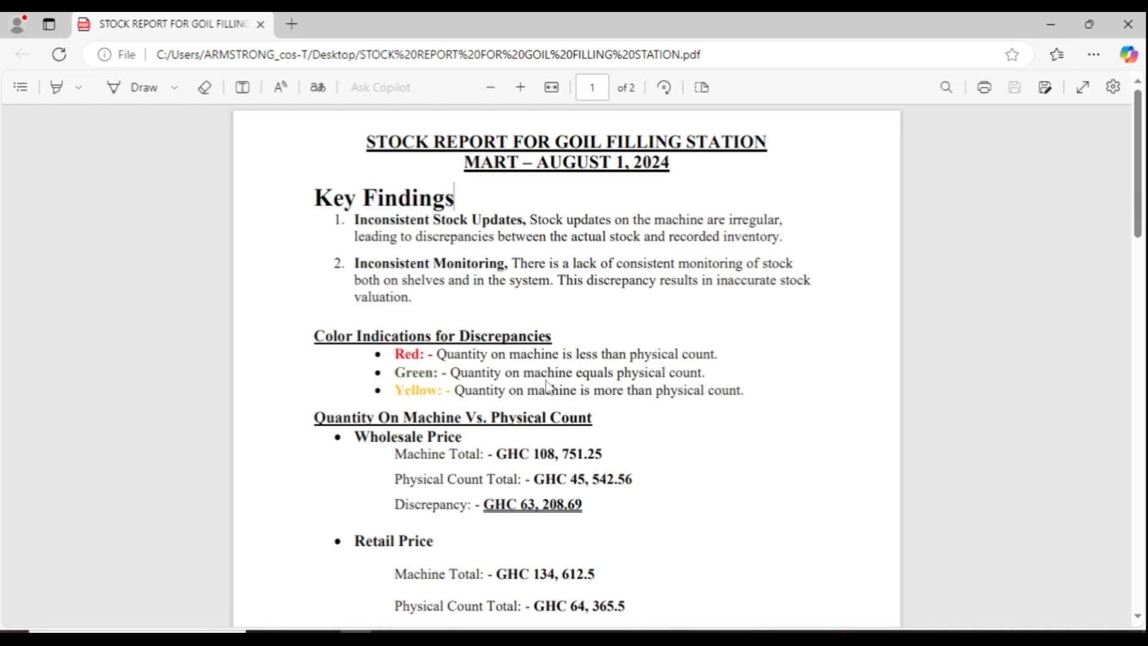
- Select and copy the Quantity On Machine Vs. Physical Count figures from the PDF in Edge
scroll(545, 384, "down", 5)
scroll(543, 380, "up", 2)
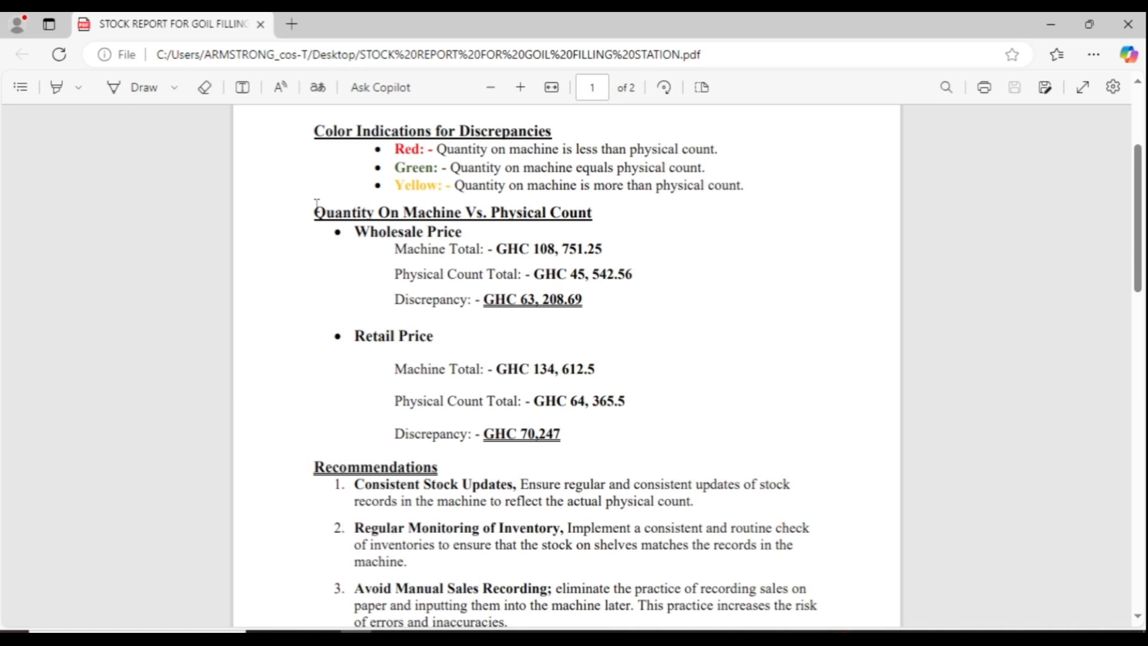
left_click_drag(316, 205, 563, 437)
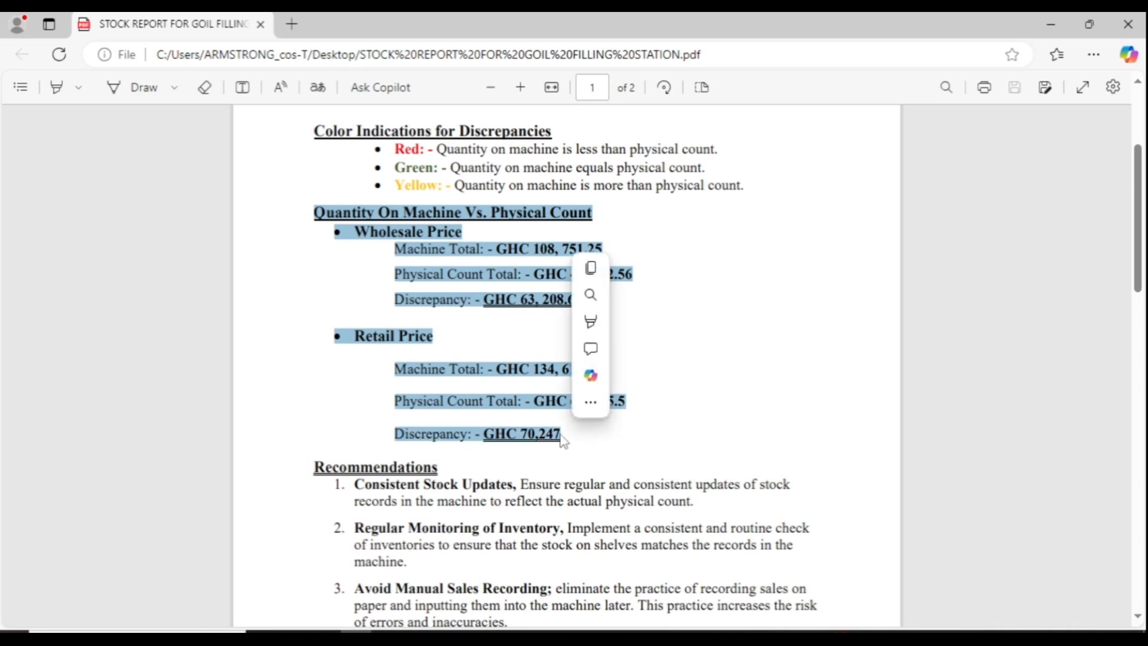
left_click(596, 268)
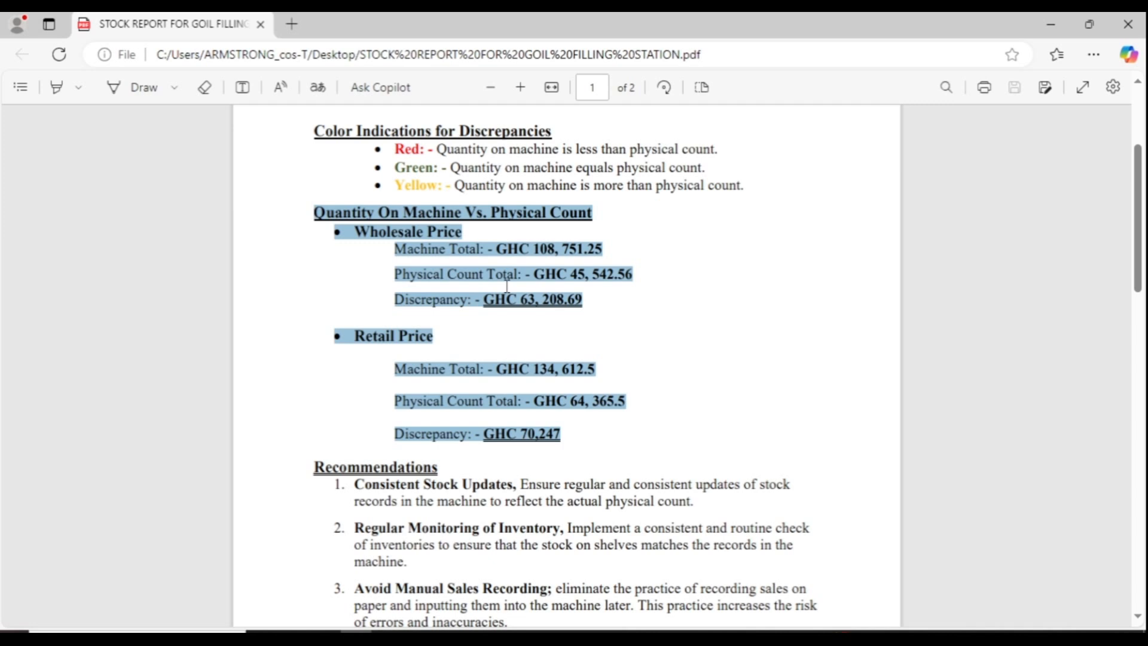
left_click(464, 283)
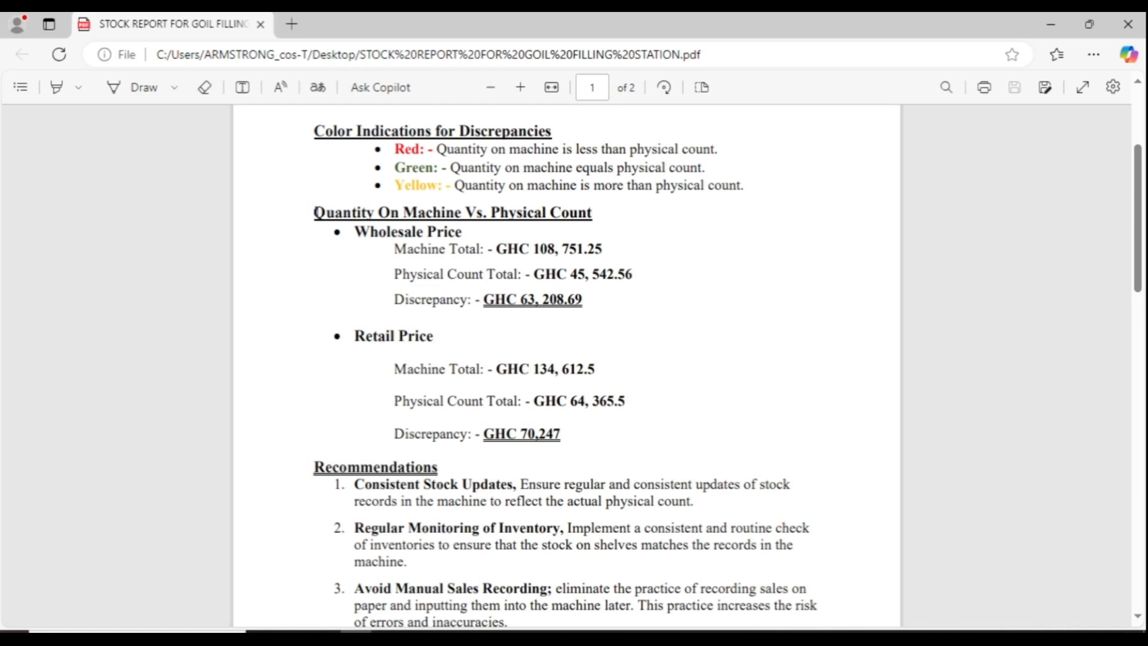
left_click_drag(314, 211, 590, 471)
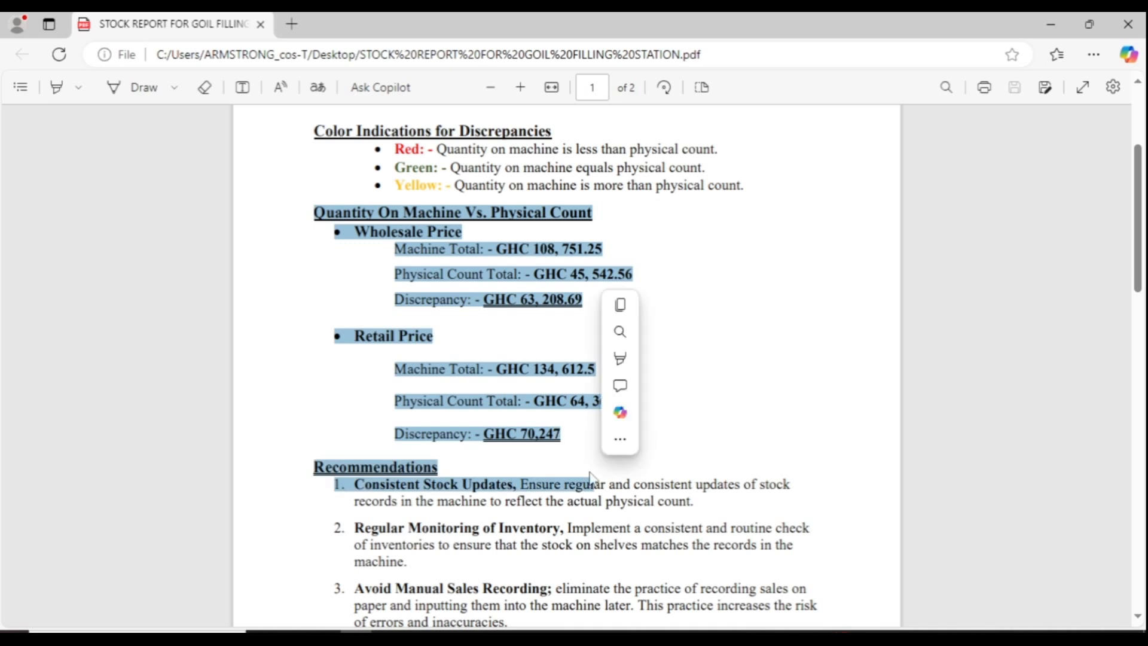
left_click(497, 343)
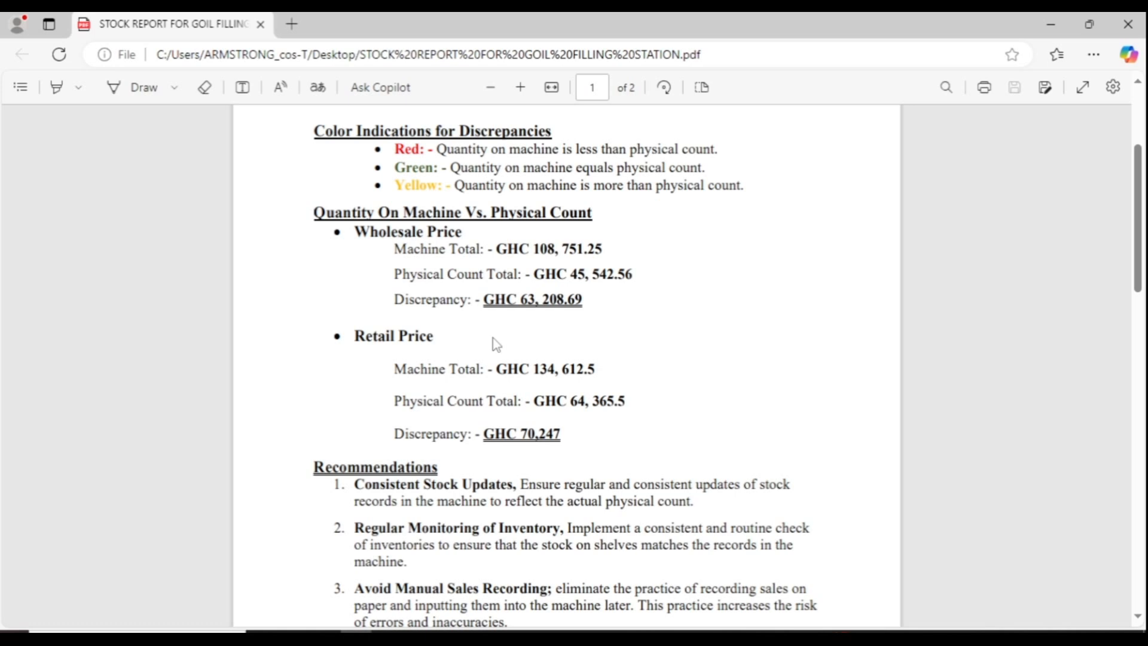
left_click(444, 313)
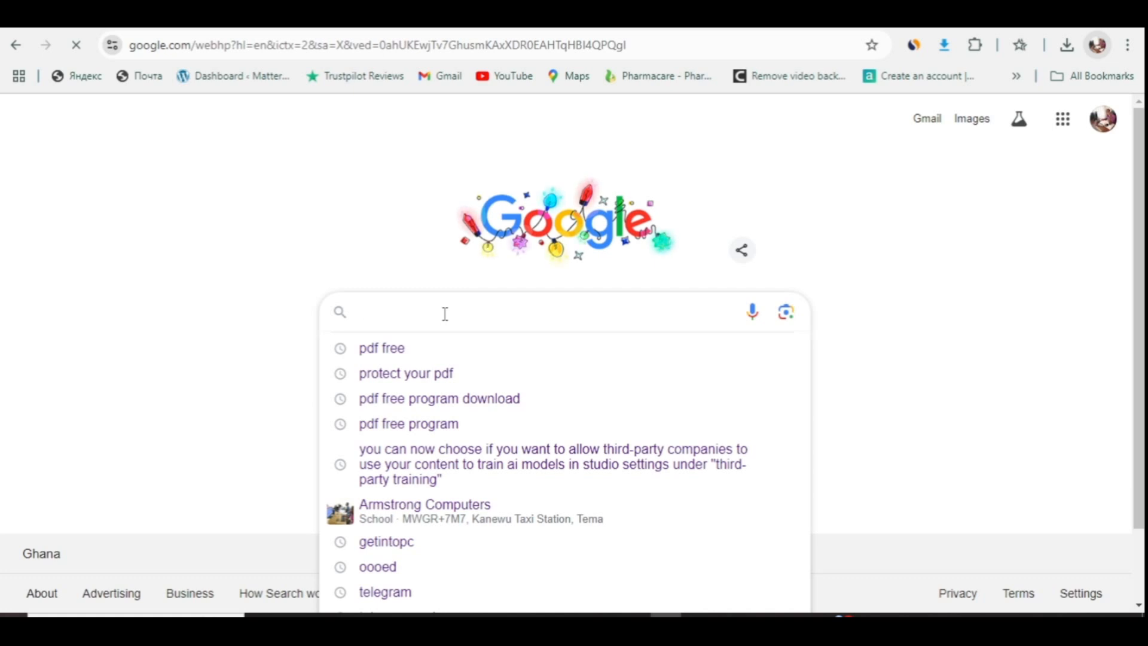
- Search Google for 'pdf2go'
type("pdf")
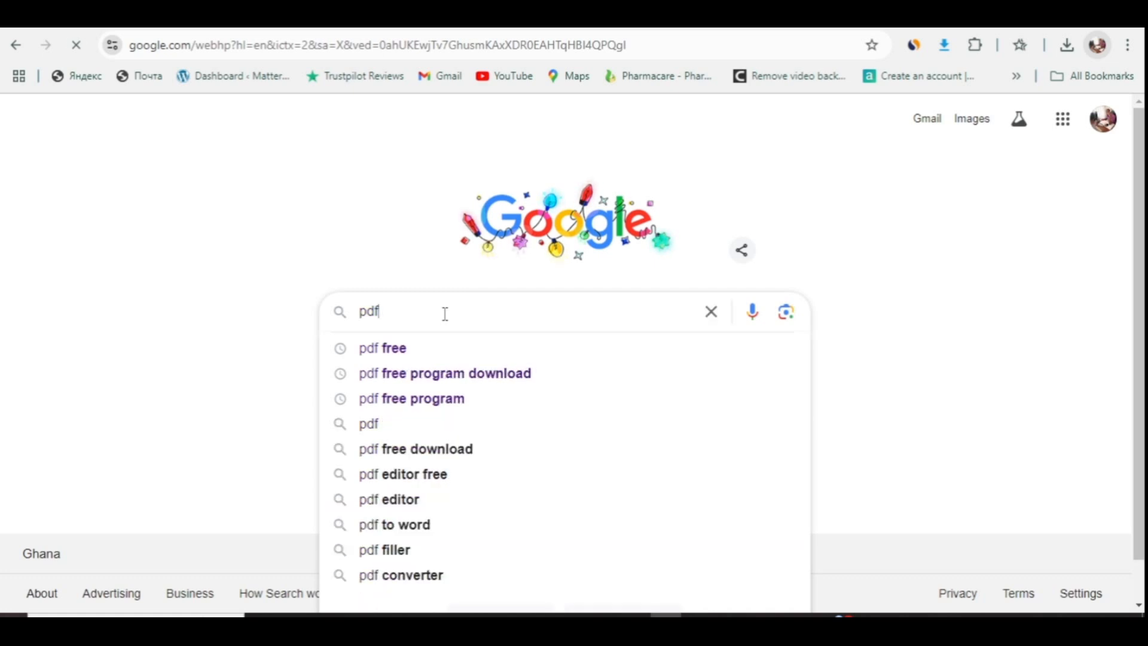
type("2g")
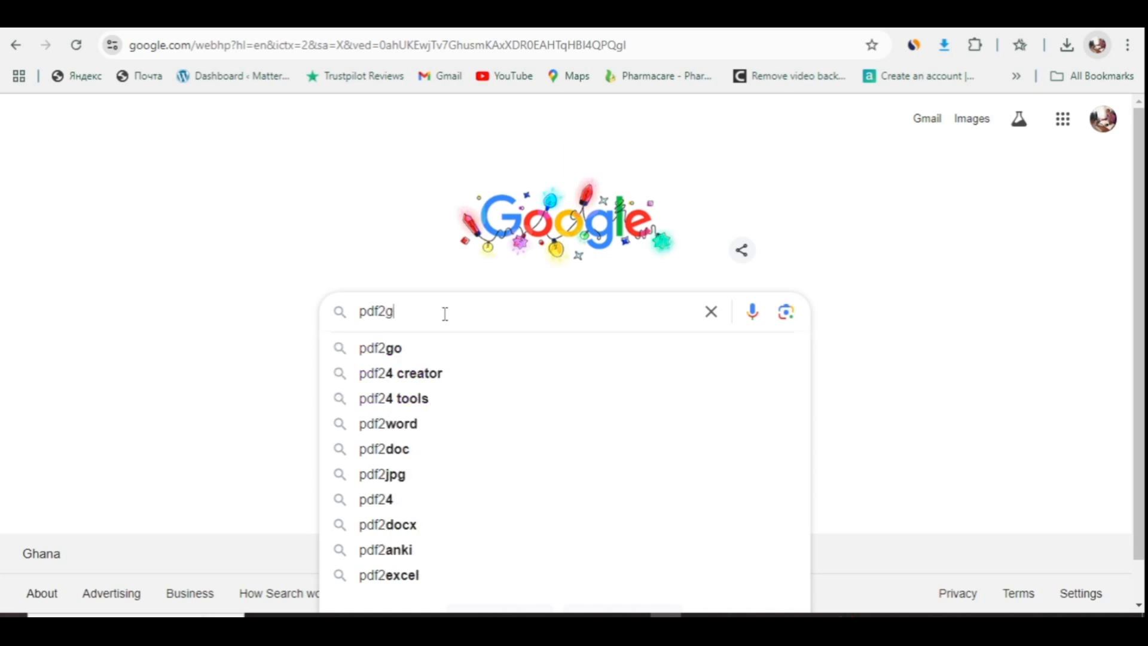
type("o")
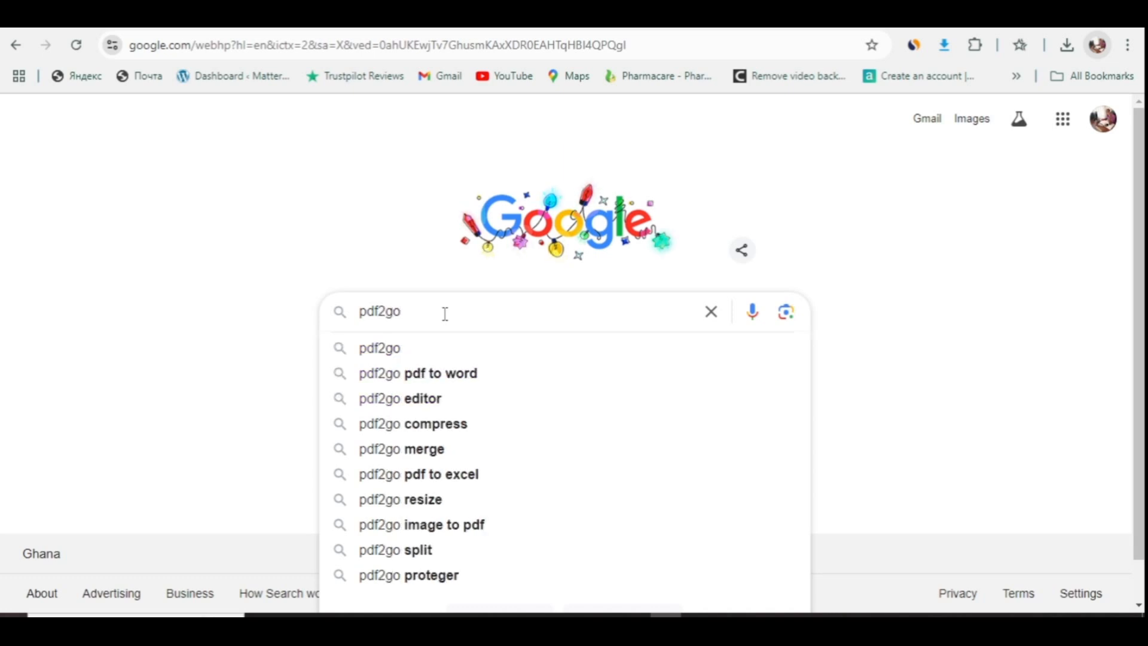
key("Return")
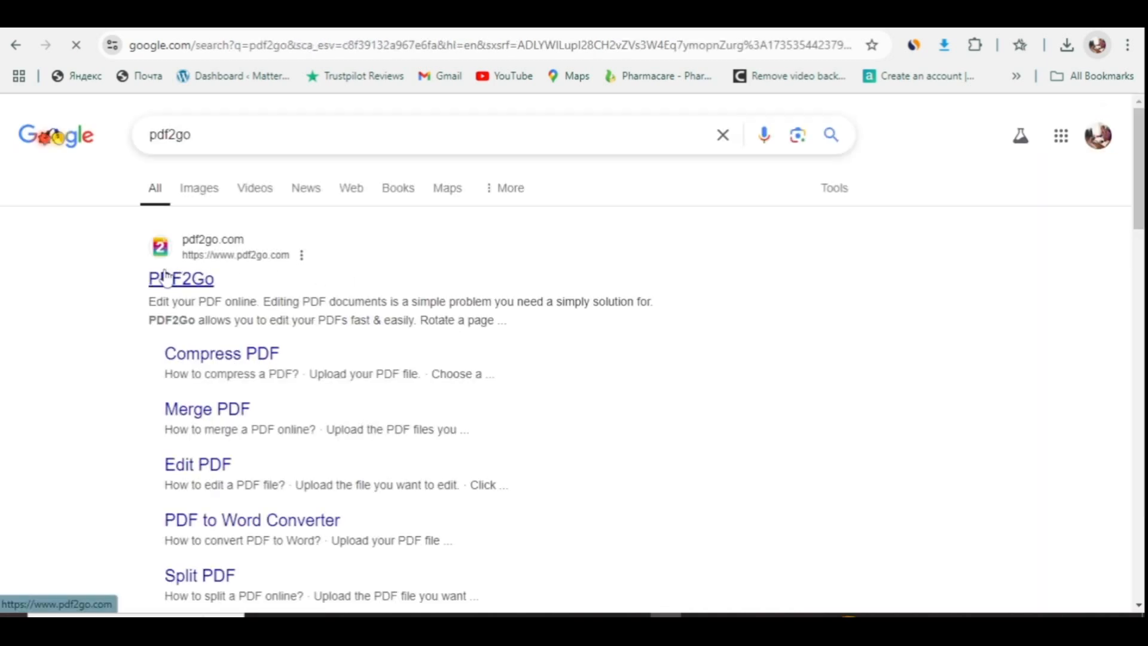
- Go to the PDF2Go site from the results and open its Protect PDF tool
left_click(173, 284)
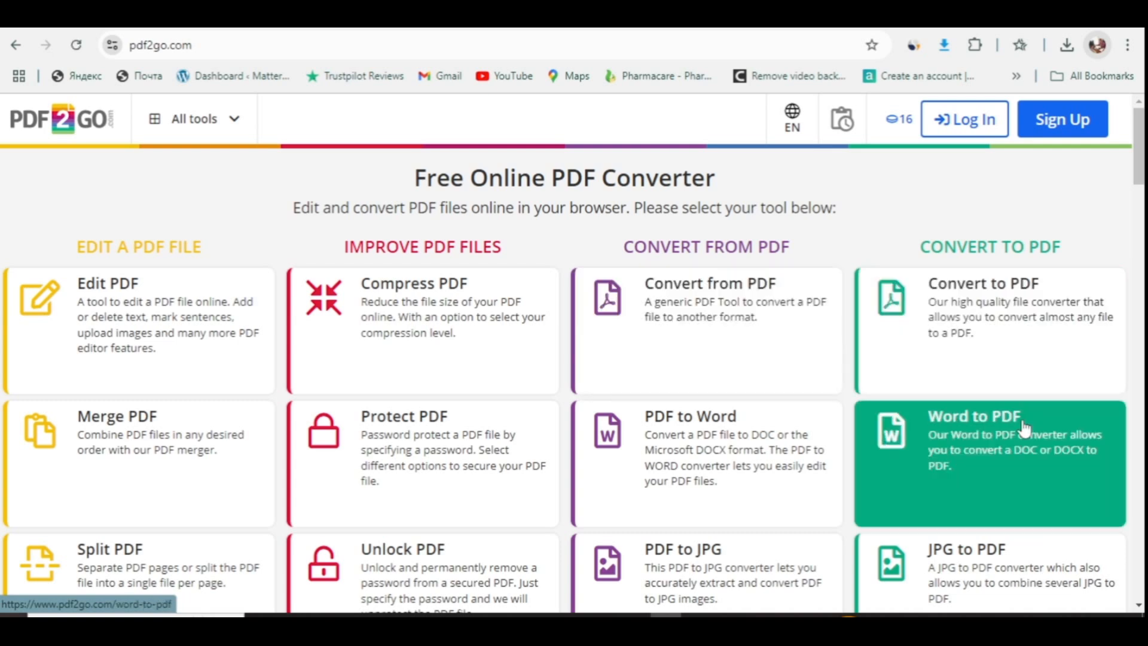
scroll(894, 446, "down", 2)
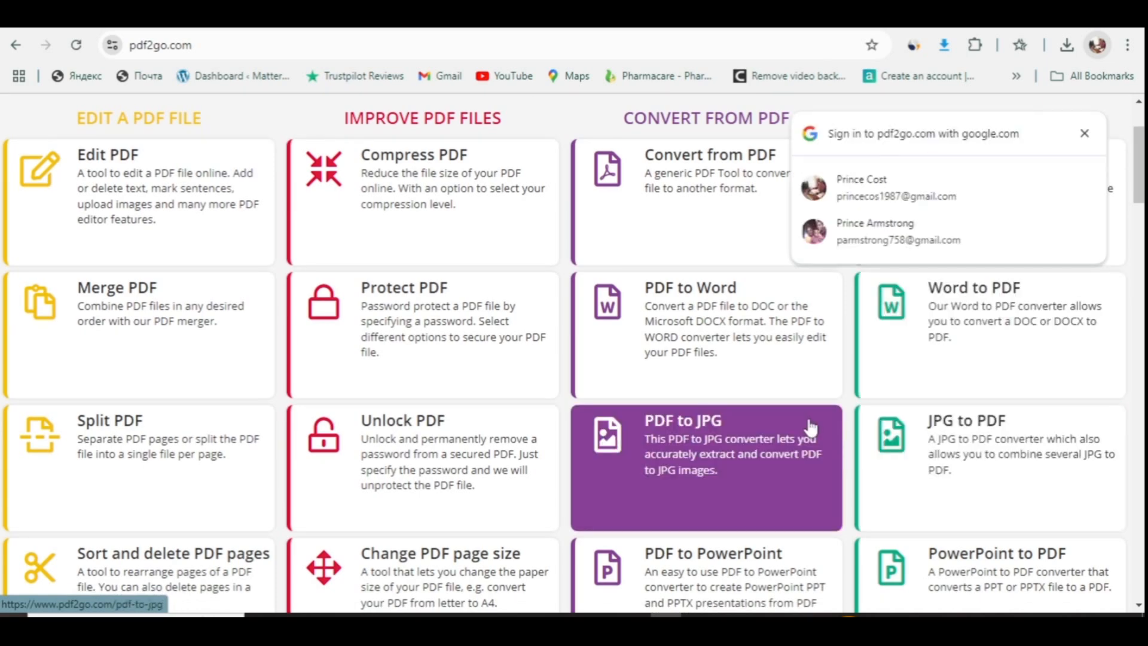
scroll(810, 428, "down", 2)
scroll(810, 428, "up", 2)
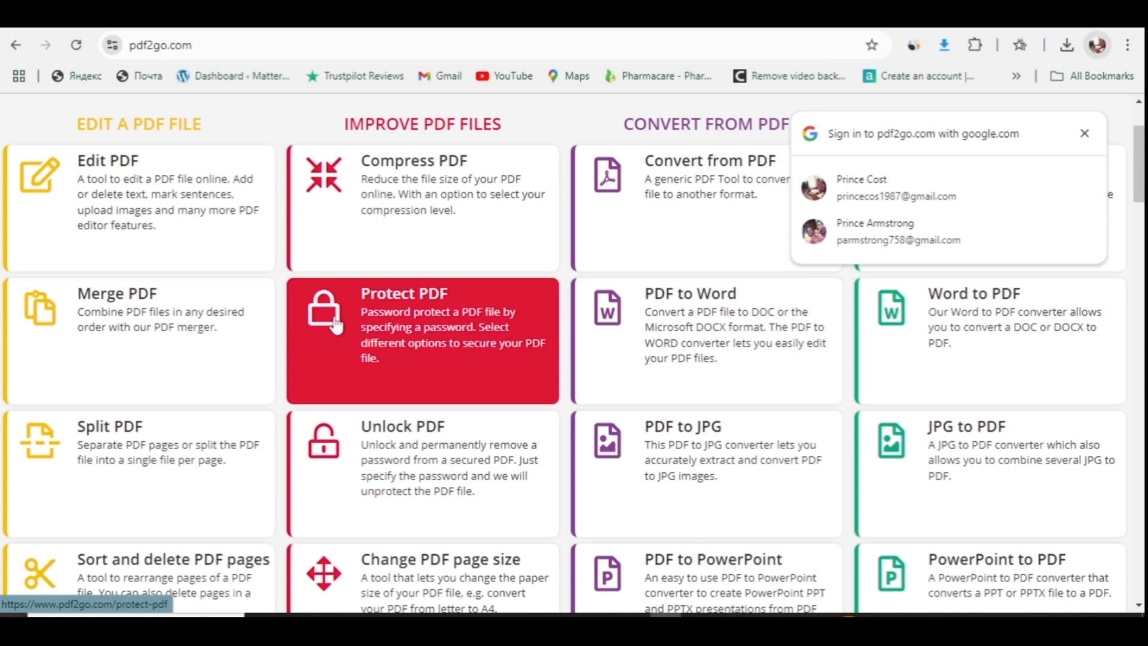
left_click(394, 320)
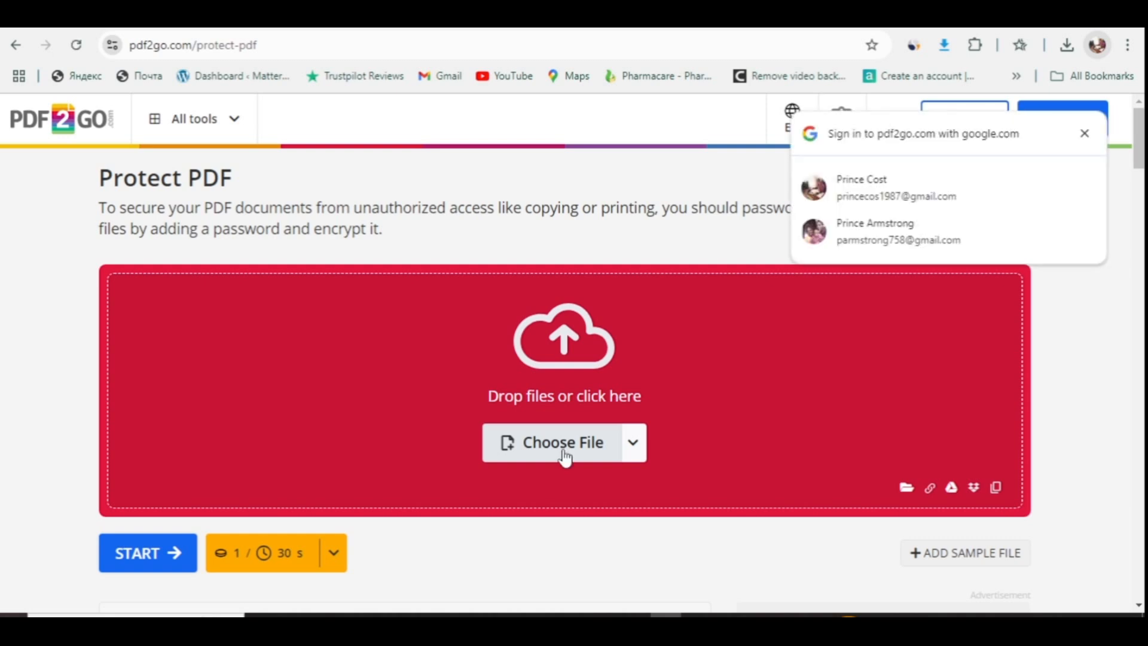
- Upload 'STOCK REPORT FOR GOIL FILLING STATION.pdf' from the Desktop to Protect PDF
left_click(1083, 135)
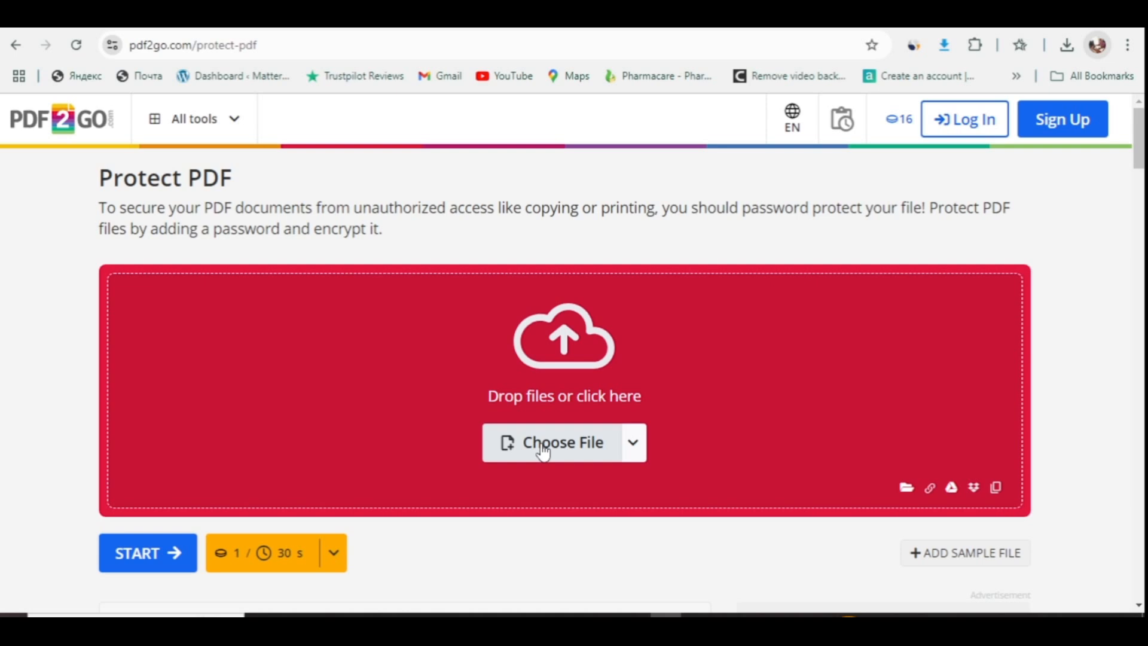
left_click(563, 452)
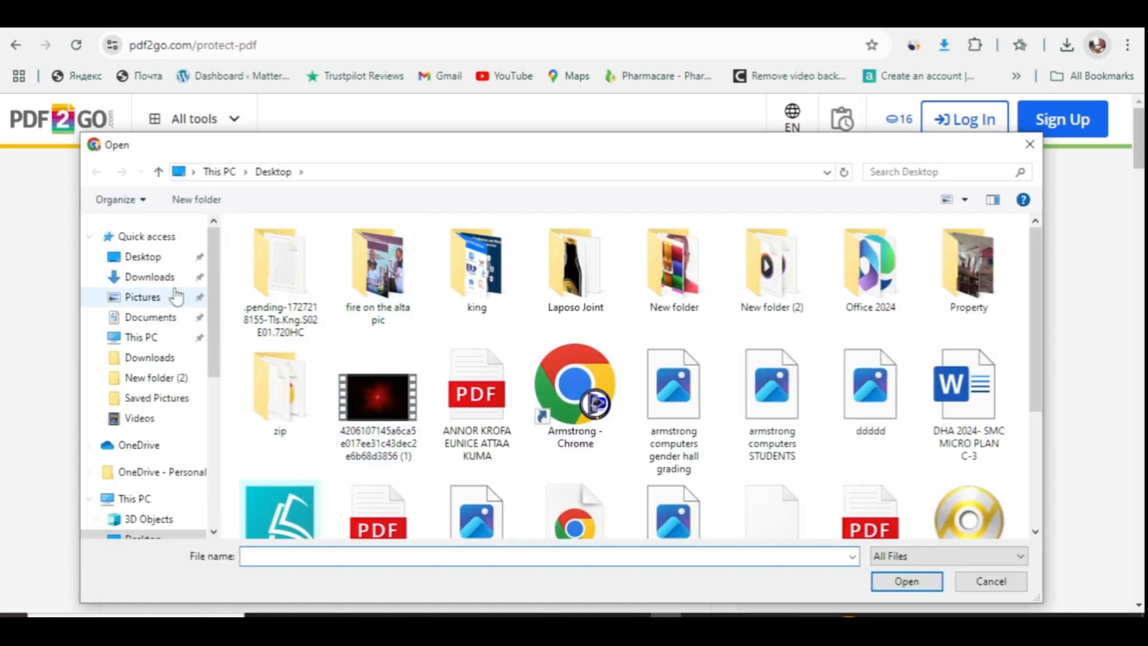
left_click(124, 257)
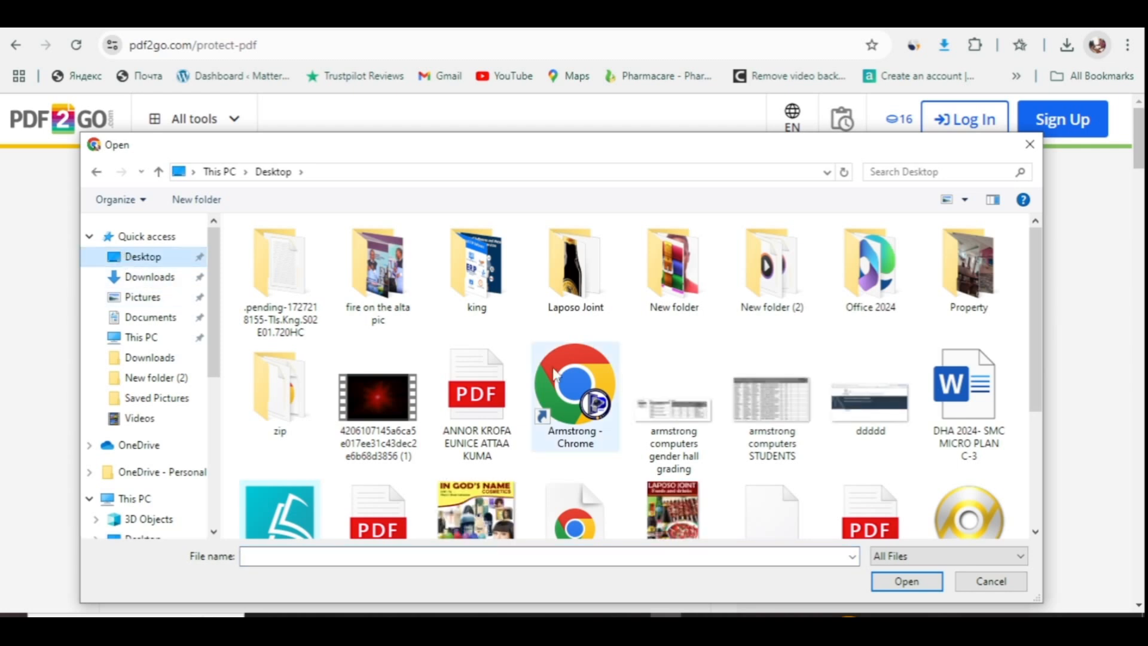
left_click(778, 396)
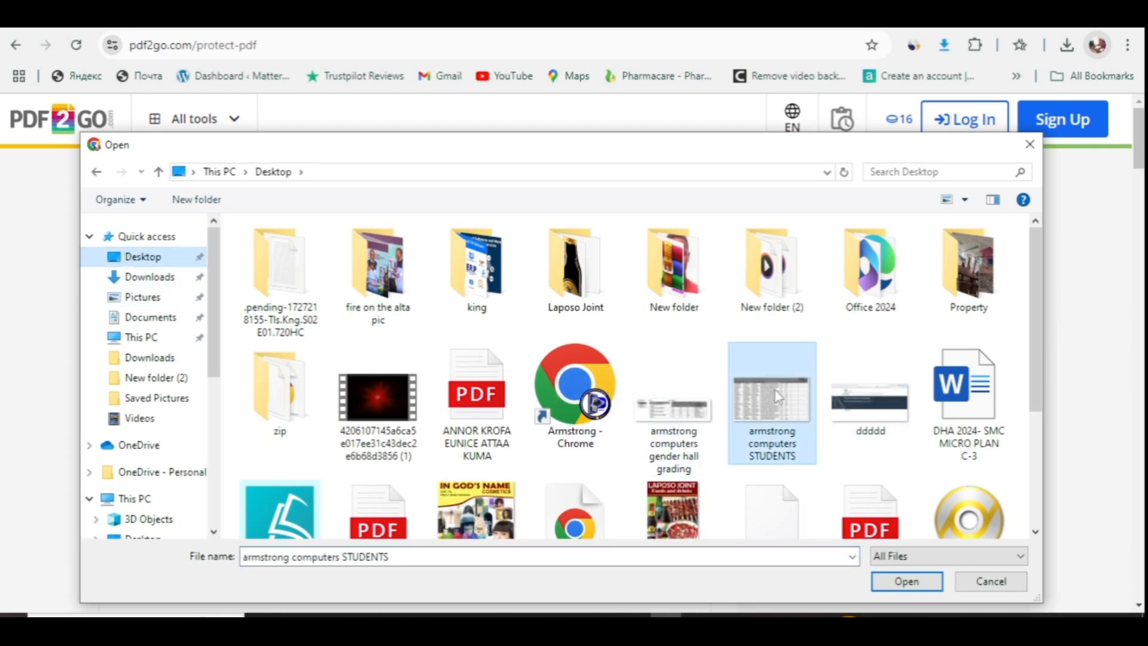
key("s")
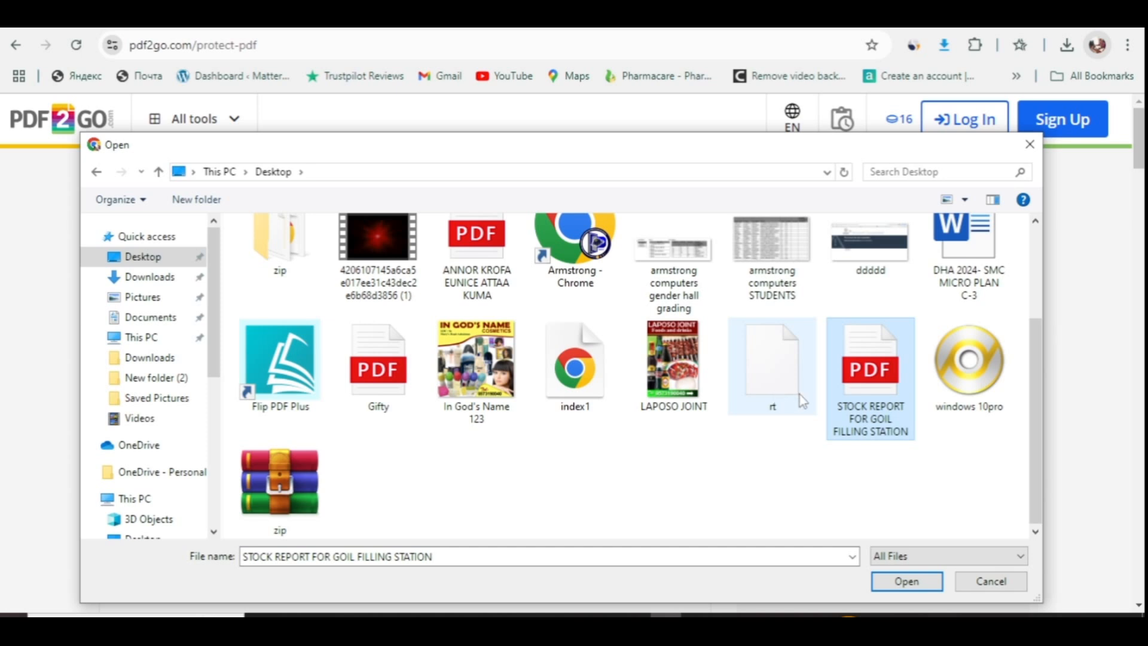
left_click(921, 583)
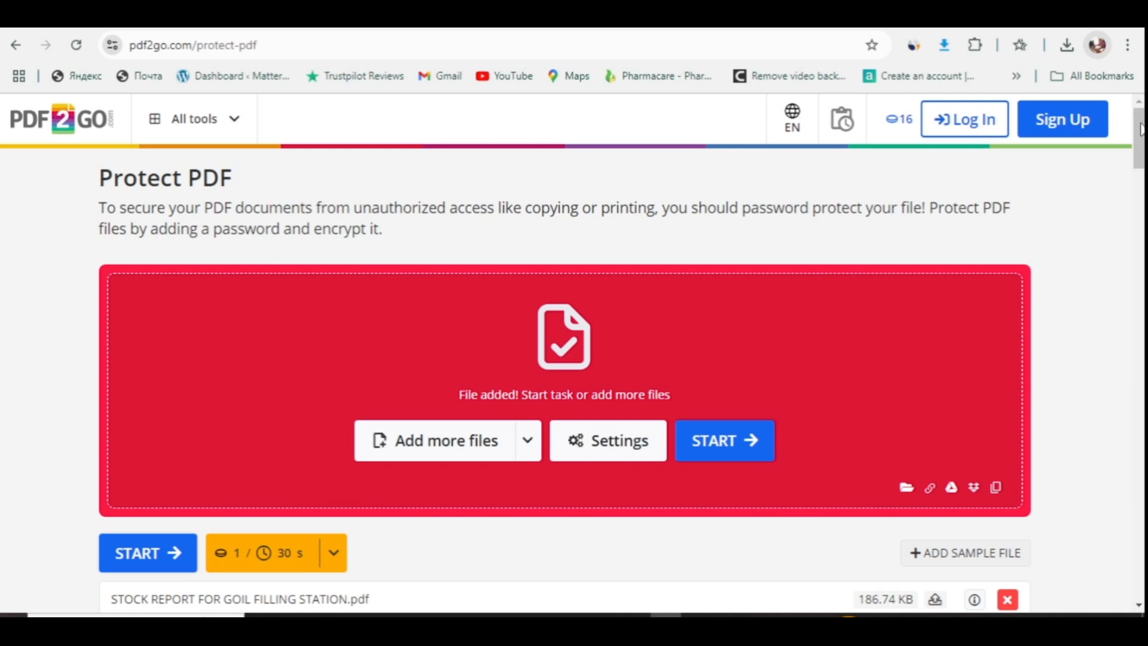
left_click_drag(1141, 131, 1132, 186)
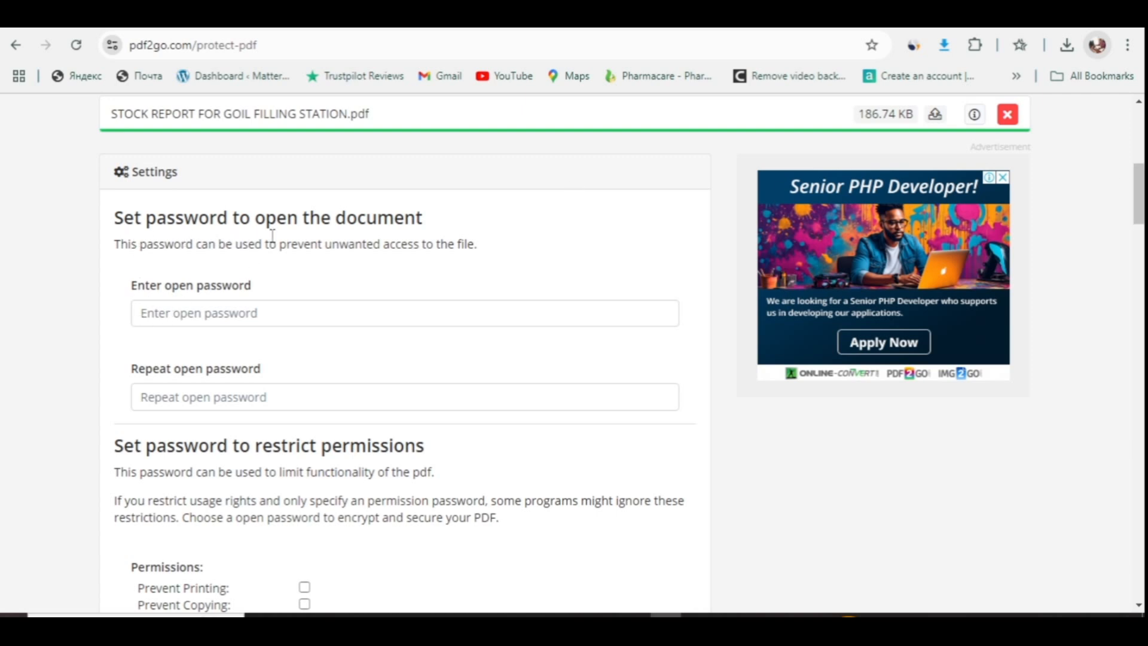
left_click(167, 319)
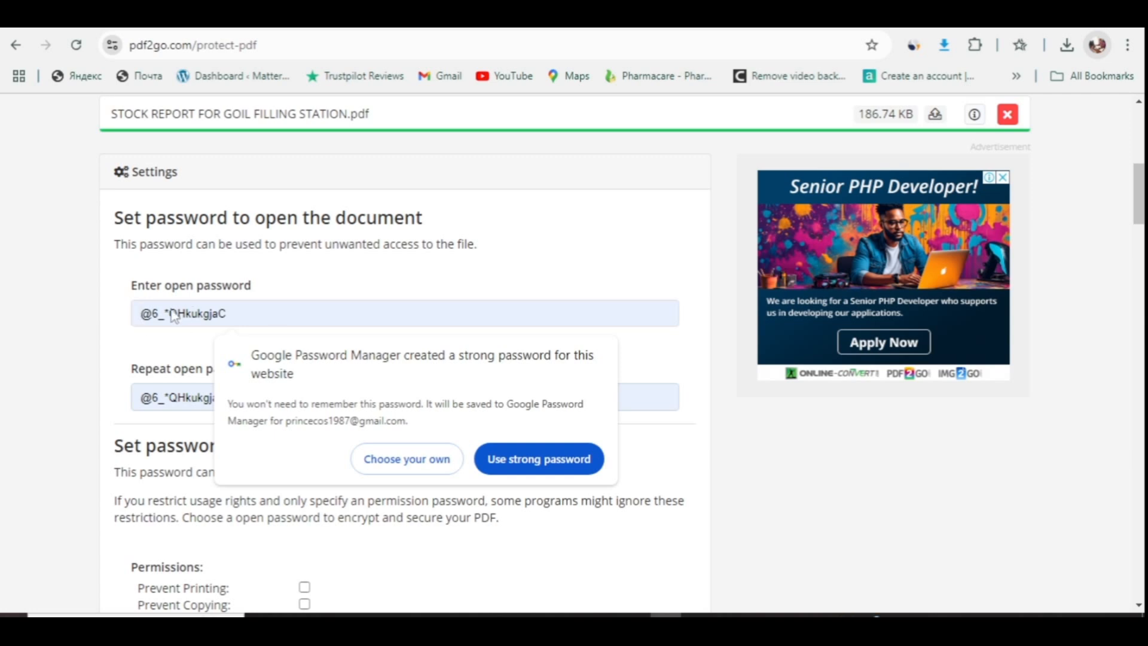
left_click(438, 476)
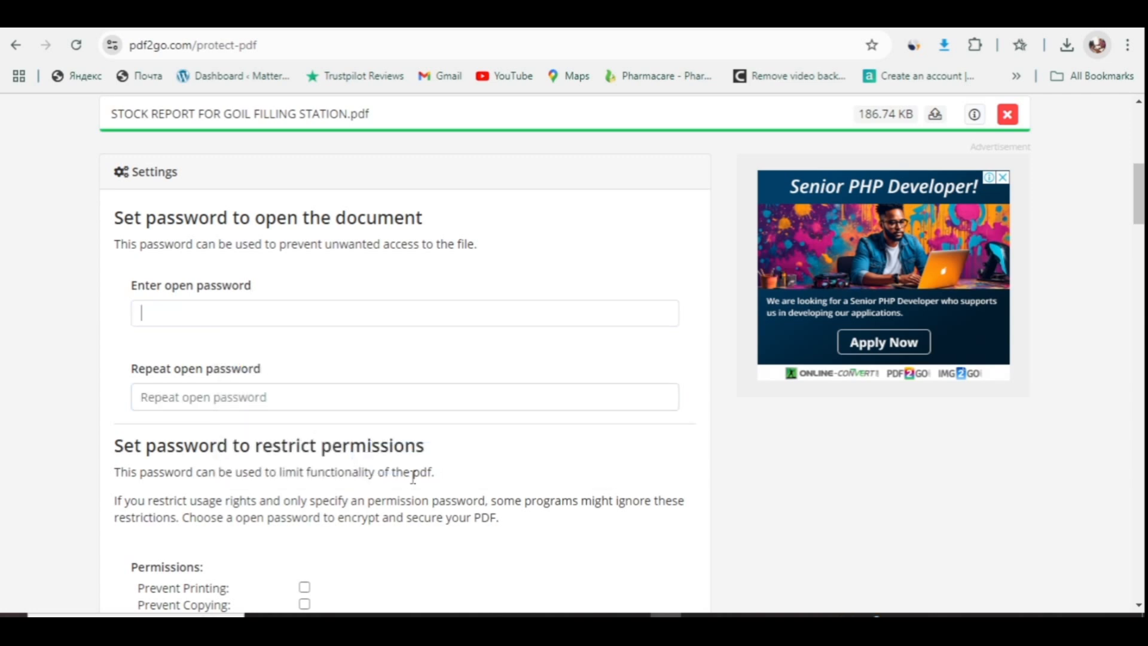
scroll(412, 477, "down", 4)
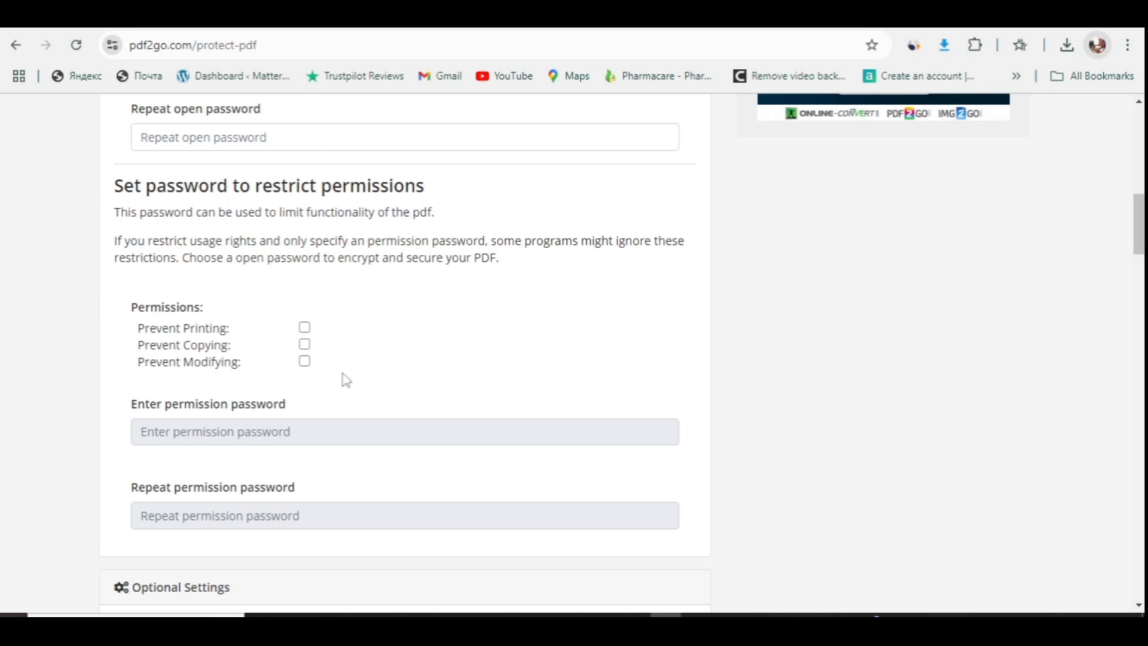
scroll(454, 316, "down", 4)
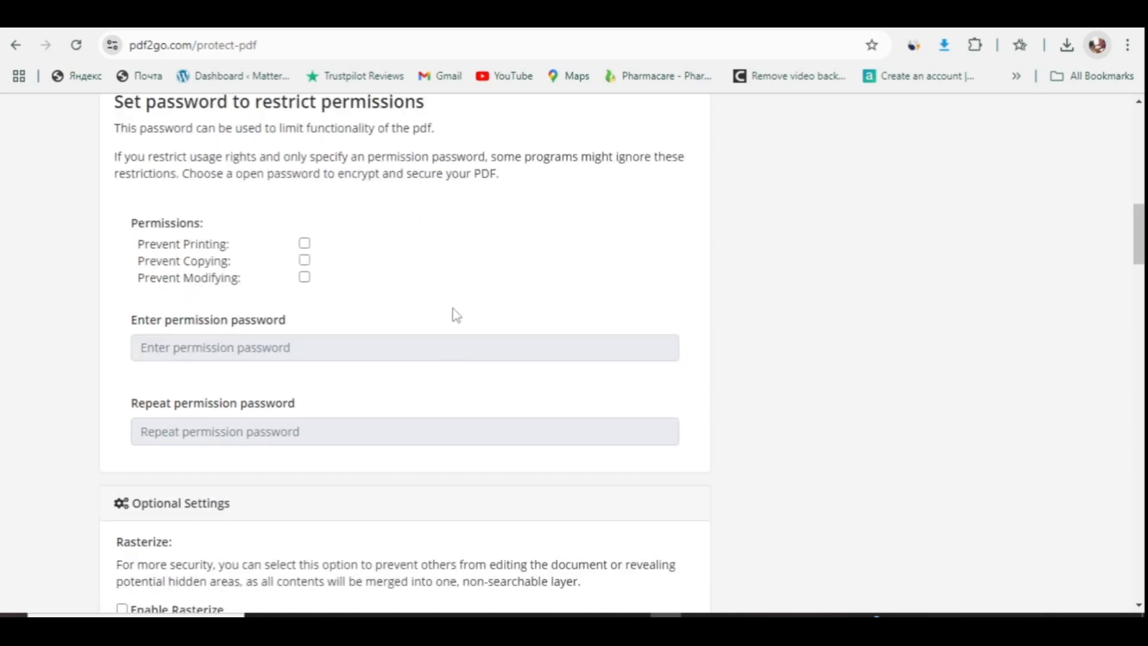
scroll(455, 314, "up", 7)
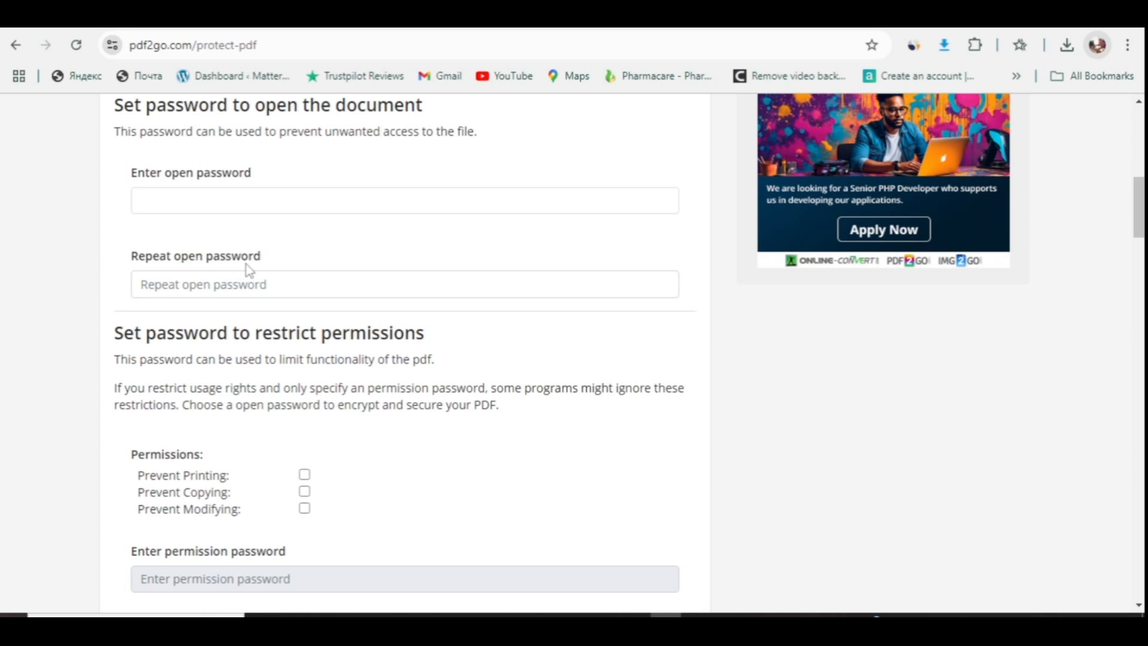
- Enter the open password in both password fields and start the protection job
type("123")
left_click(246, 282)
type("123")
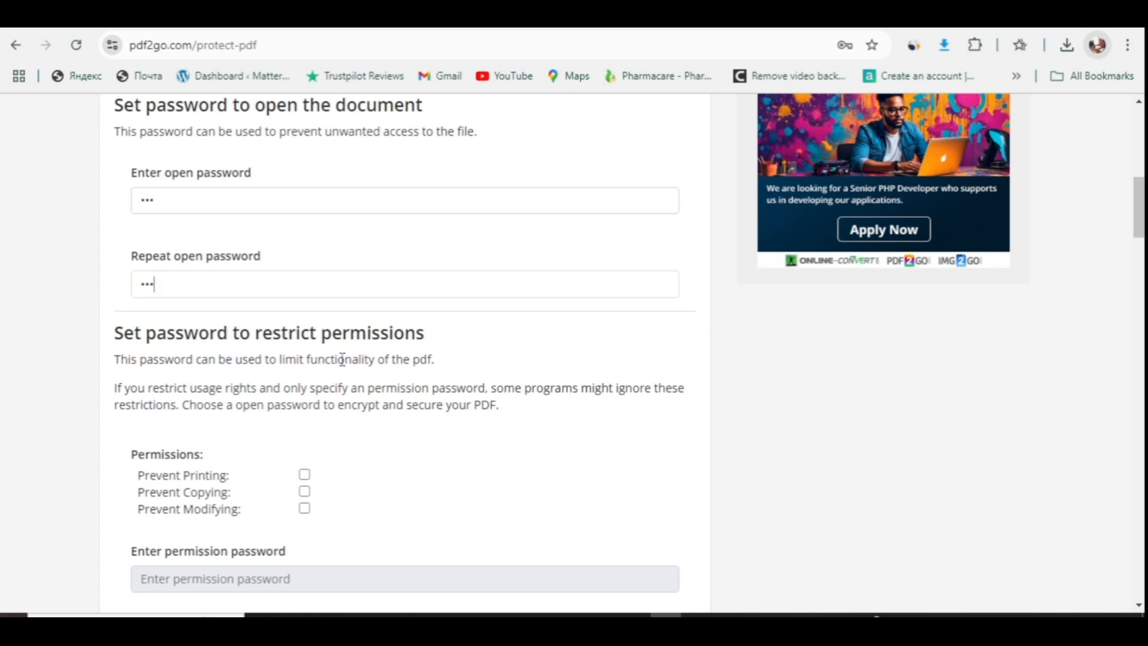
scroll(341, 359, "down", 3)
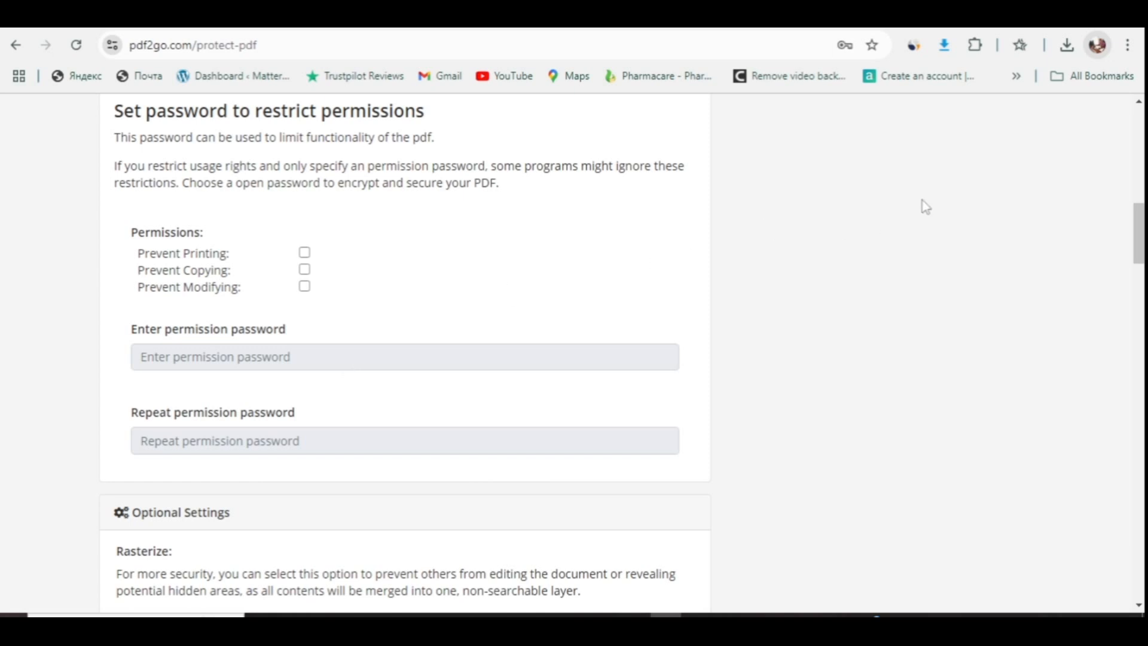
left_click_drag(1140, 227, 1138, 257)
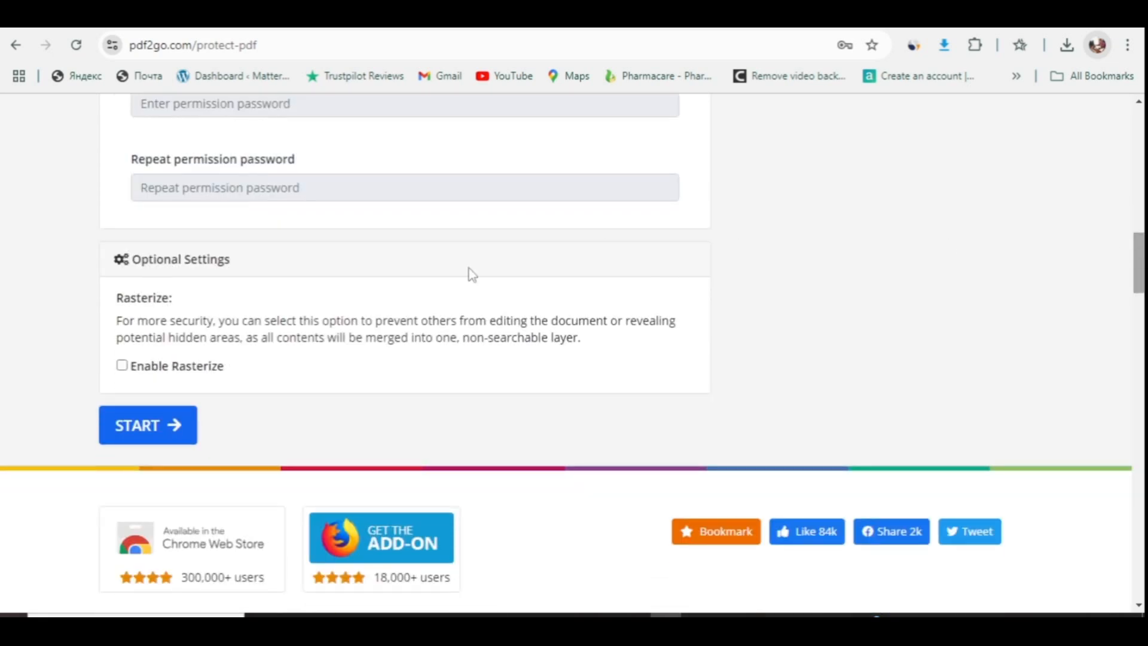
left_click(147, 425)
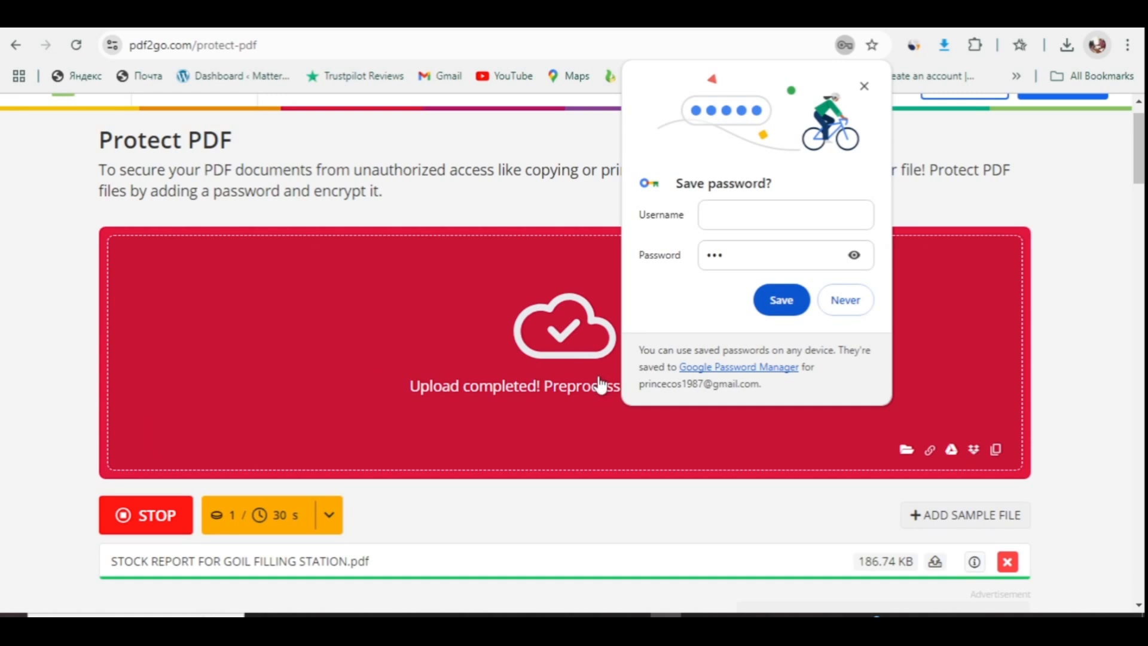
- Decline saving the password, download the 128 KB protected report, and view downloads
left_click(845, 301)
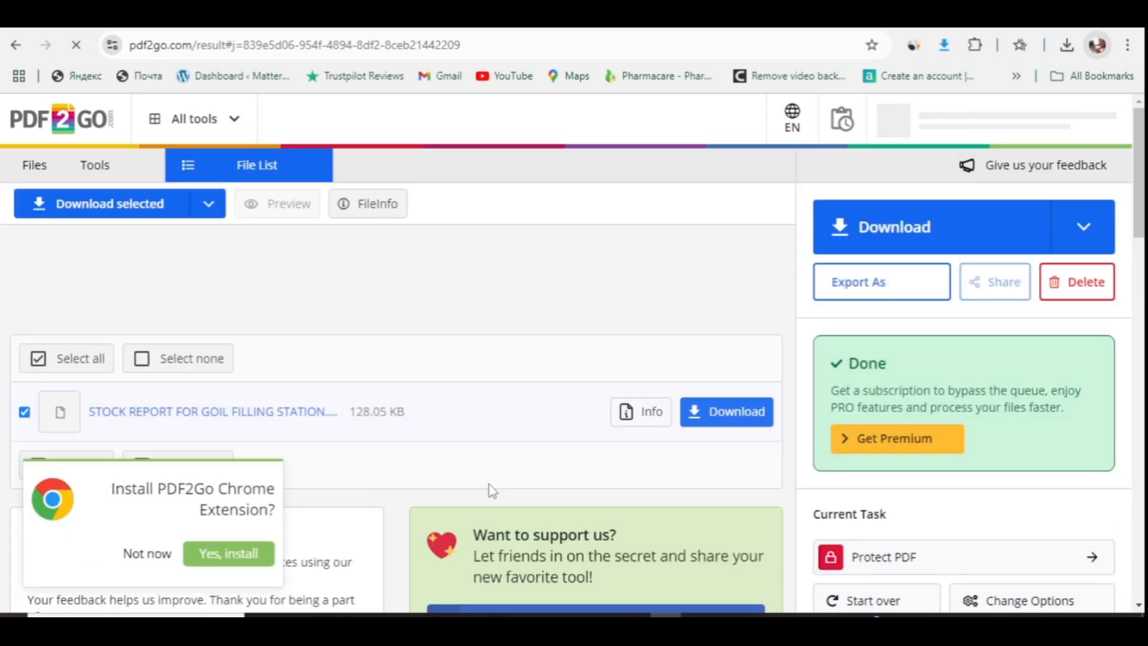
left_click(727, 419)
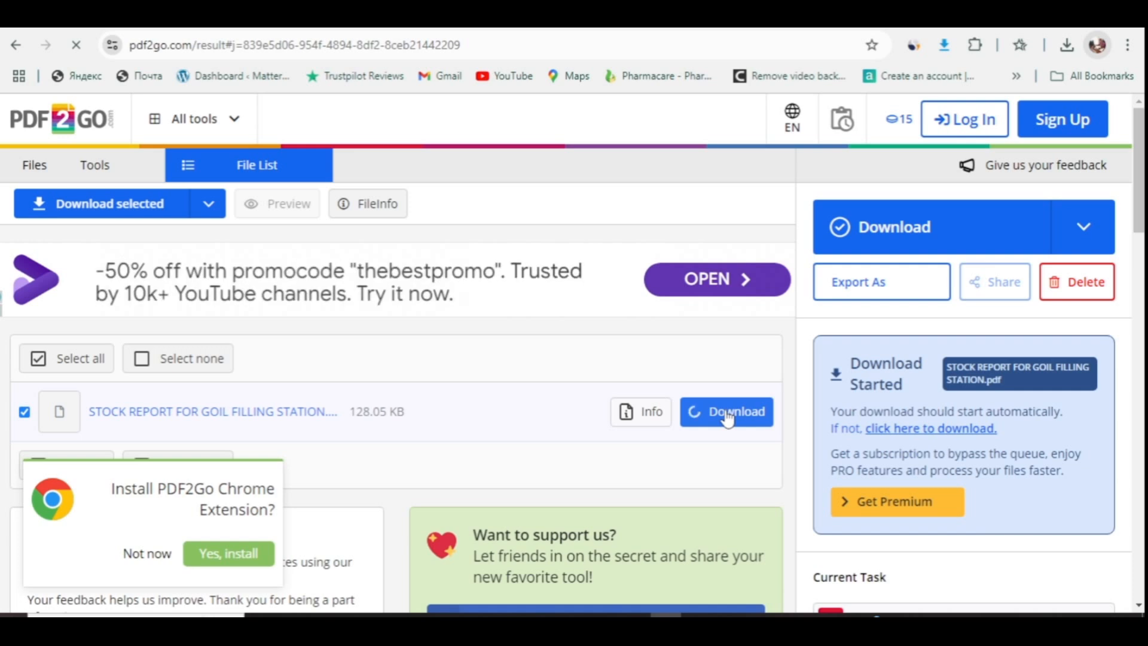
left_click(1068, 46)
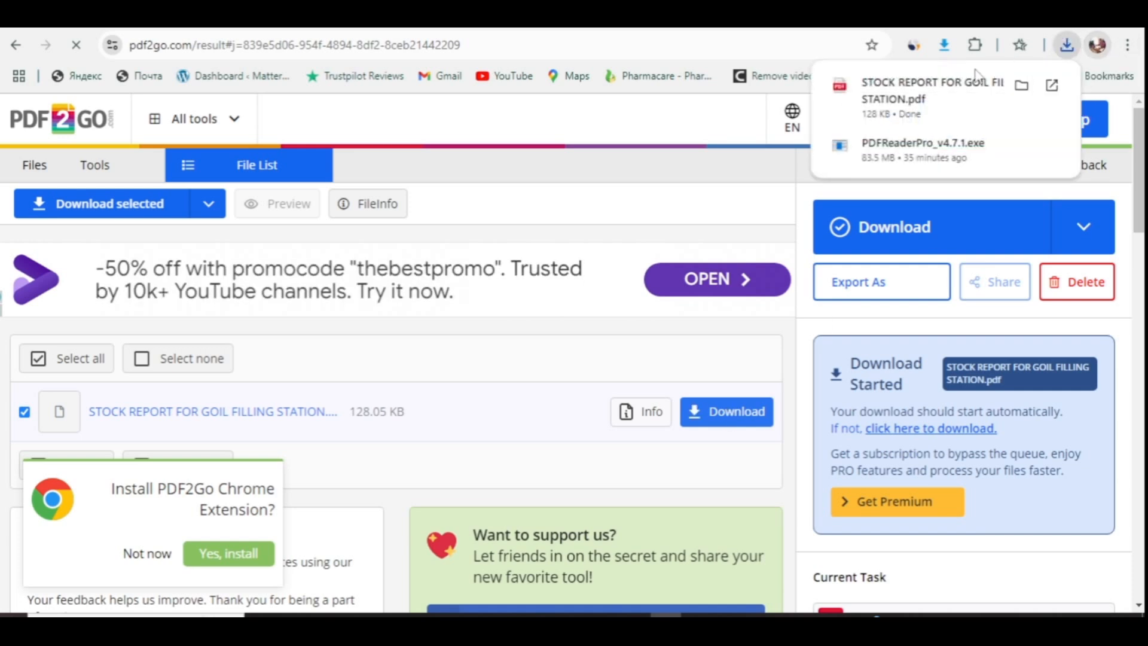
- Open the downloaded stock report PDF and unlock it with its password
left_click(943, 89)
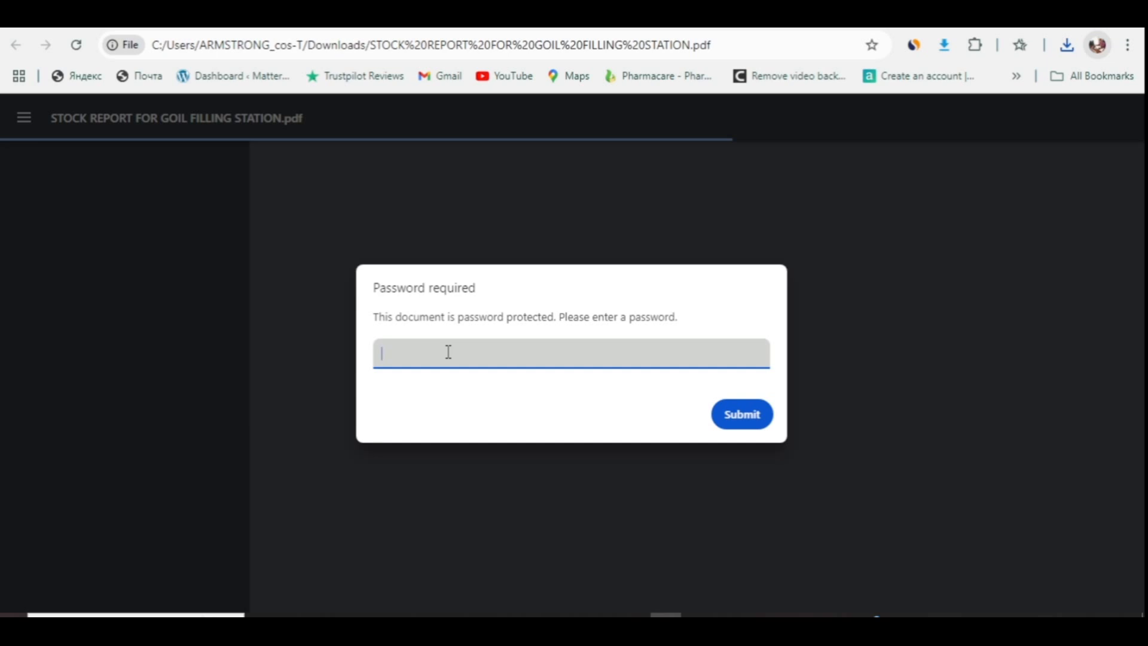
type("***")
key("Return")
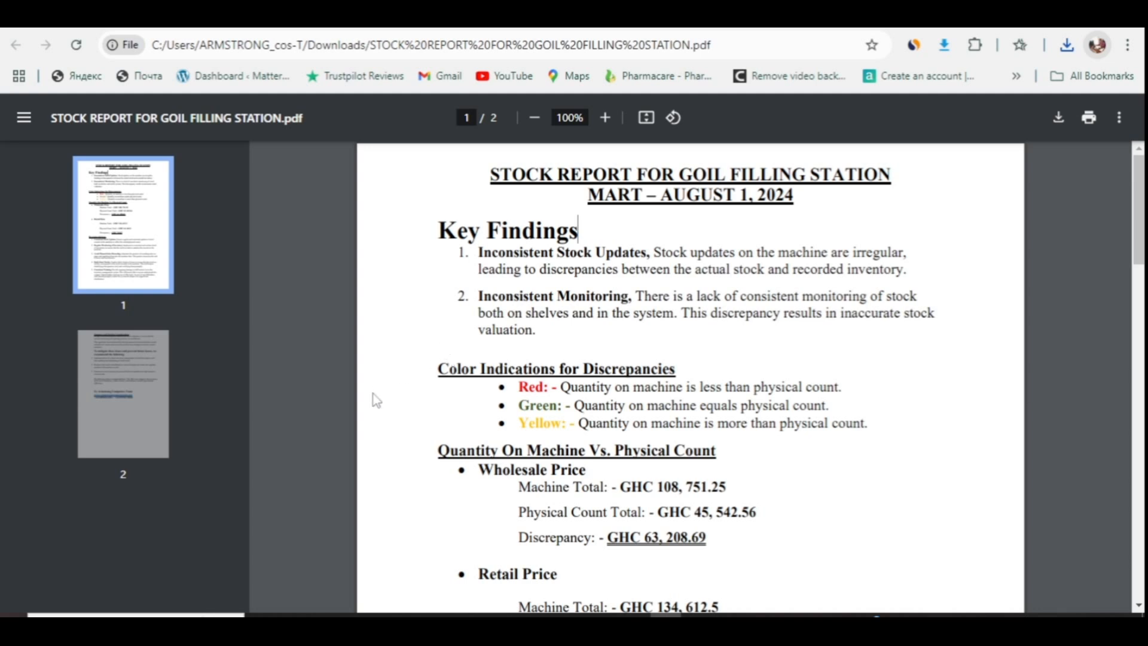
- Select the Summary text on page 2, then bring up the Print dialog
left_click(118, 382)
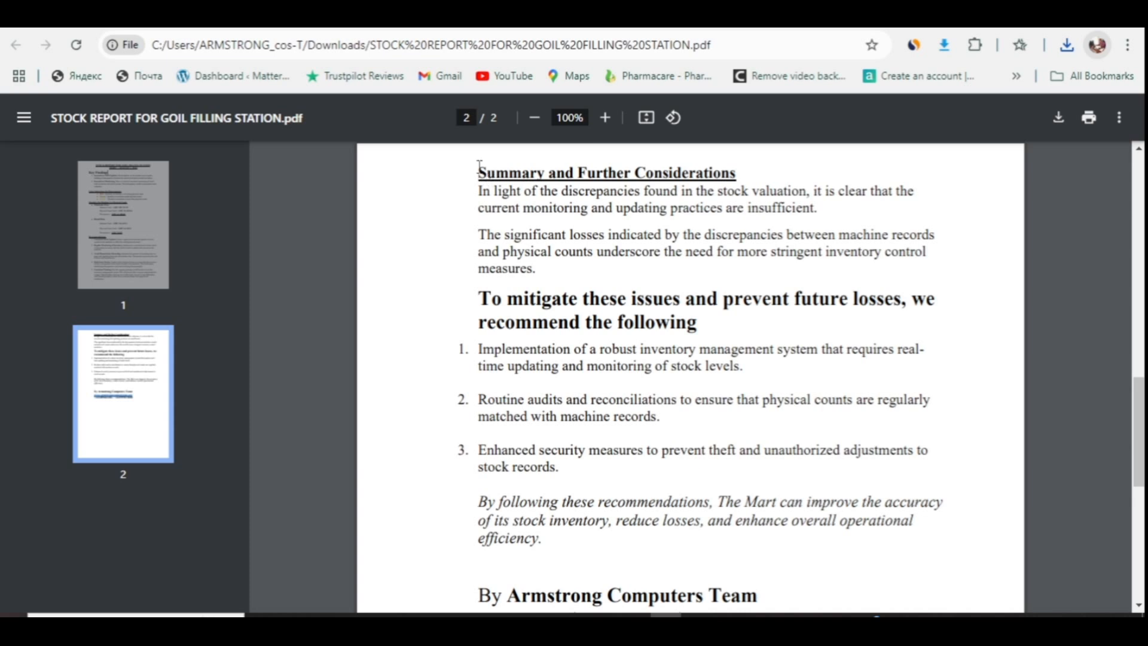
left_click_drag(479, 168, 892, 531)
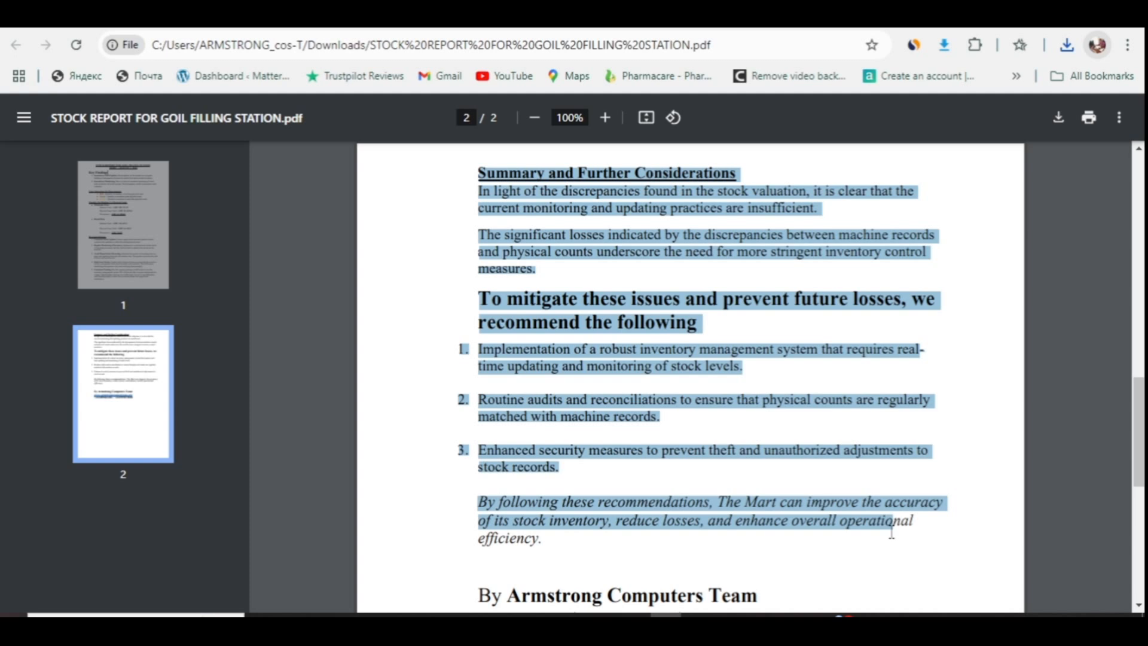
left_click(534, 238)
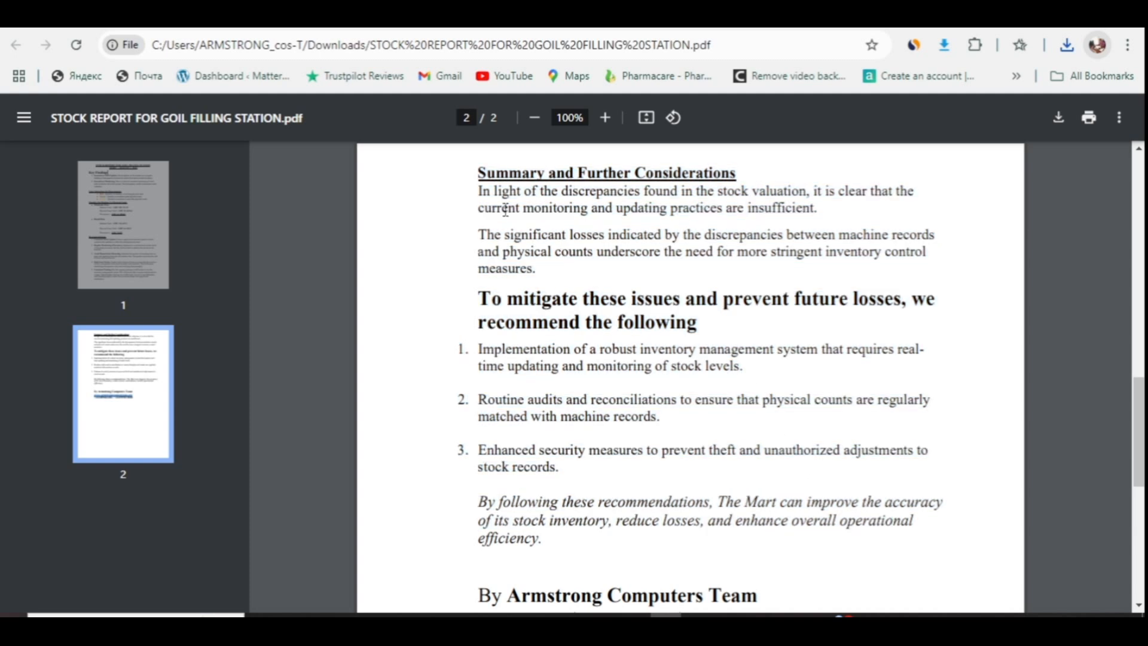
left_click_drag(479, 170, 687, 366)
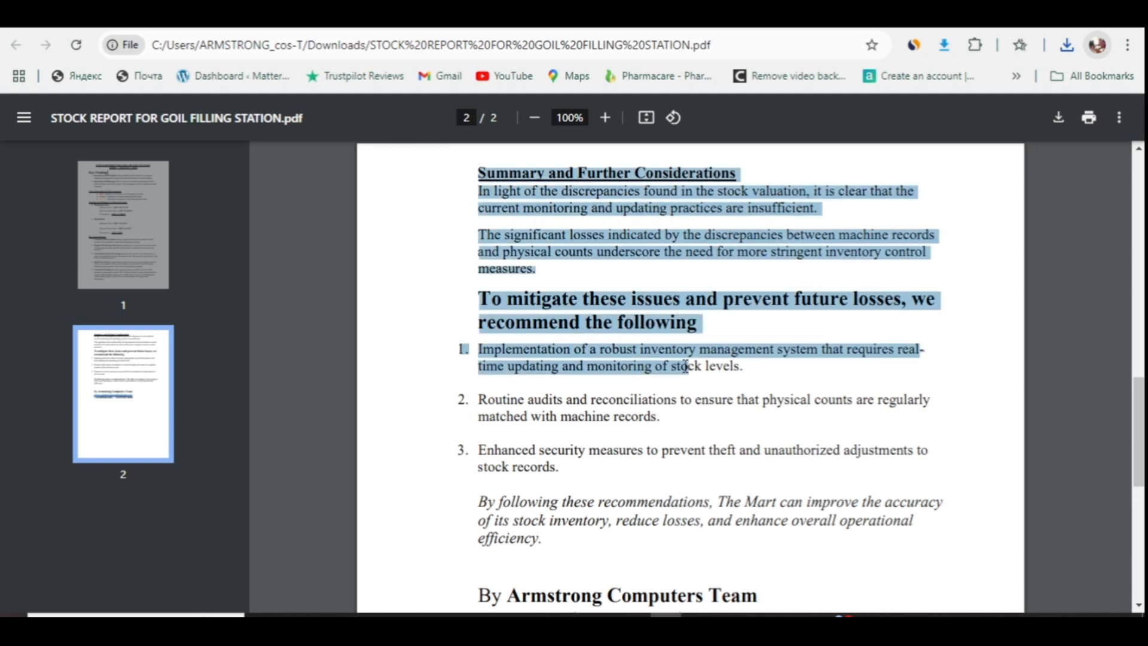
left_click(1090, 117)
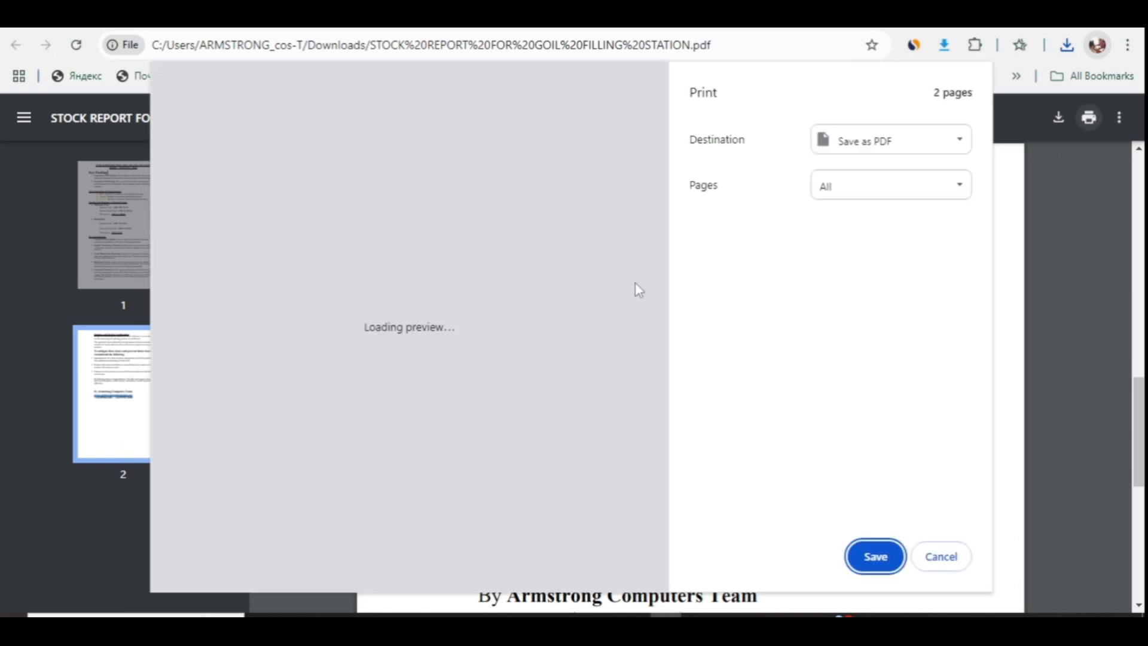
- Cancel the Print dialog and return to the PDF2Go results page
left_click(934, 562)
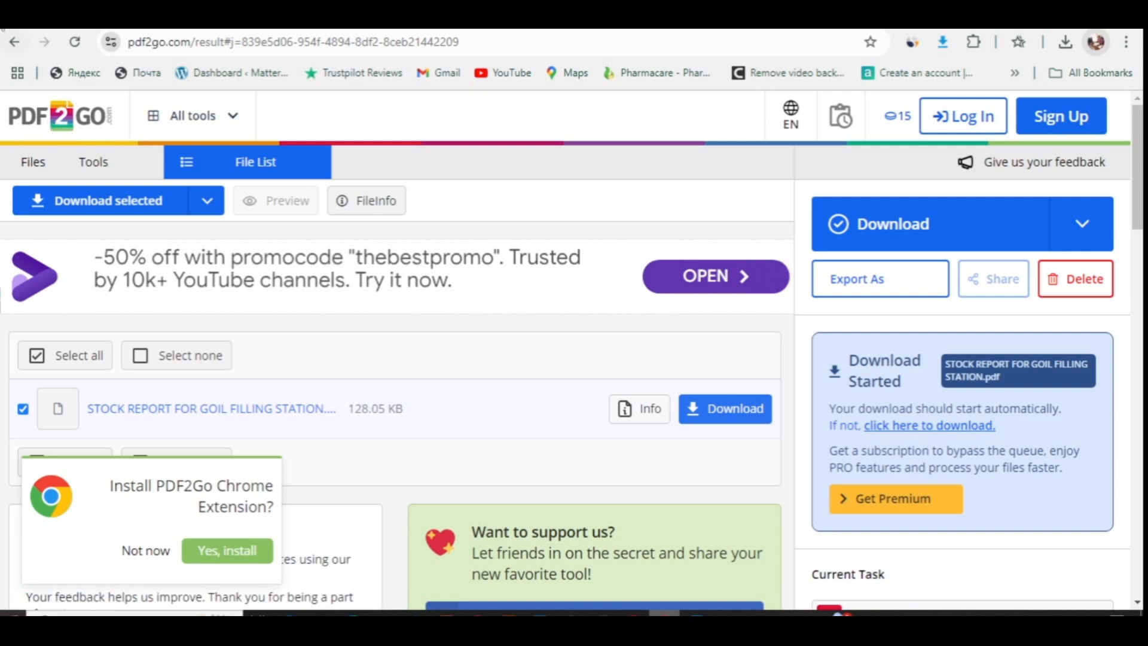
- Go from the PDF2Go home page back to a fresh Protect PDF tool and bring up the file picker
left_click(58, 121)
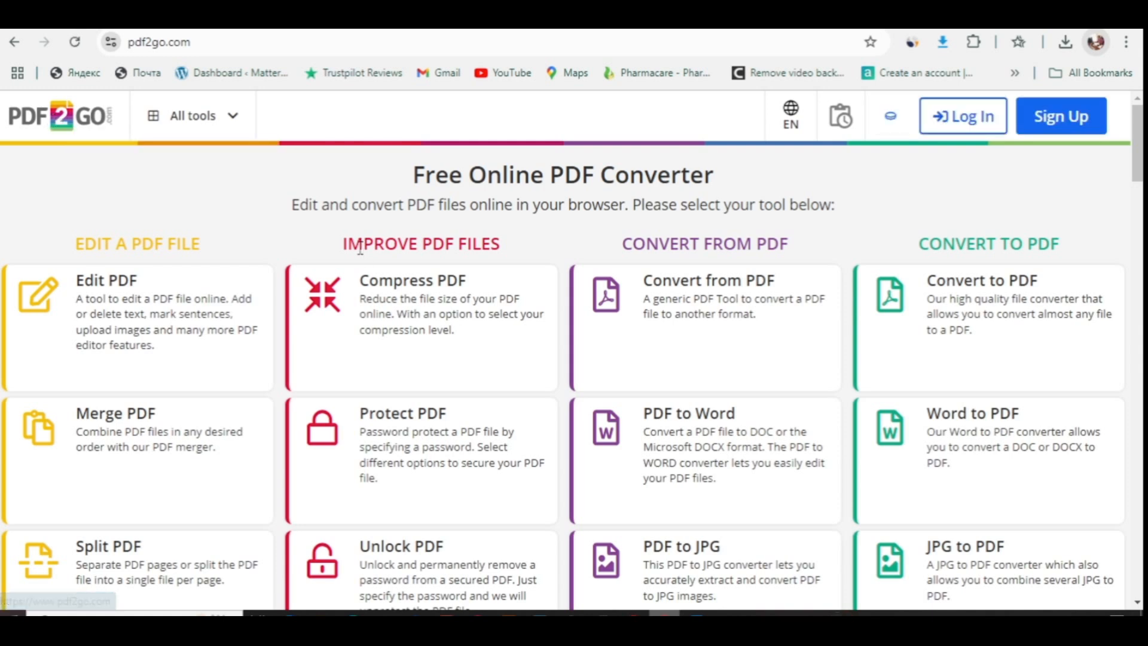
left_click(390, 429)
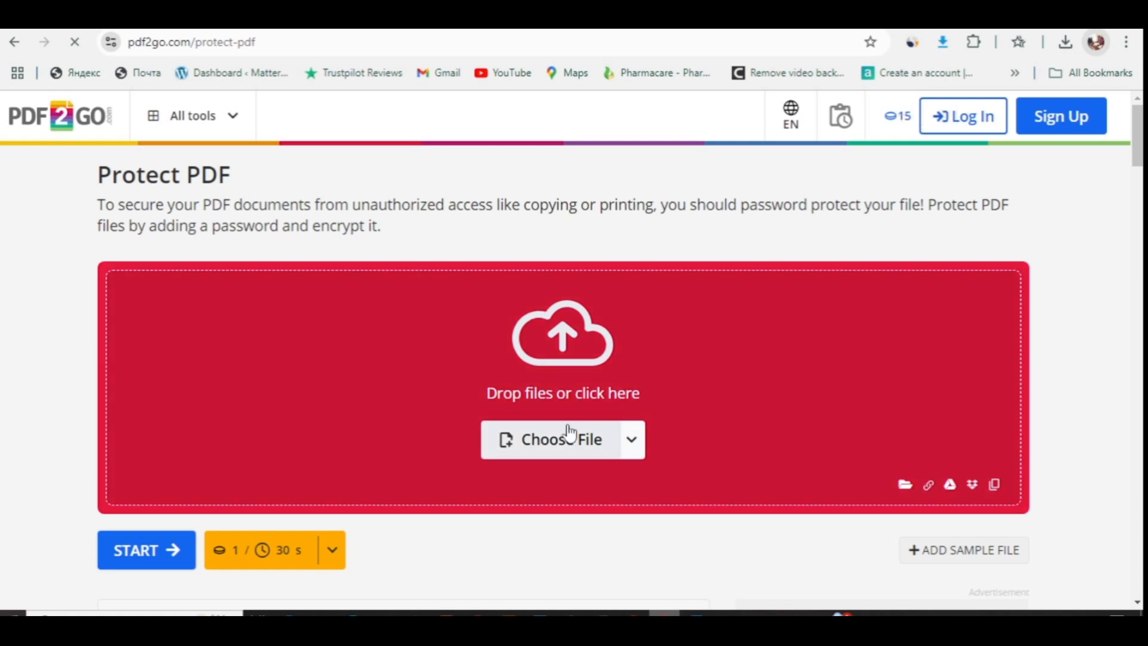
left_click(550, 446)
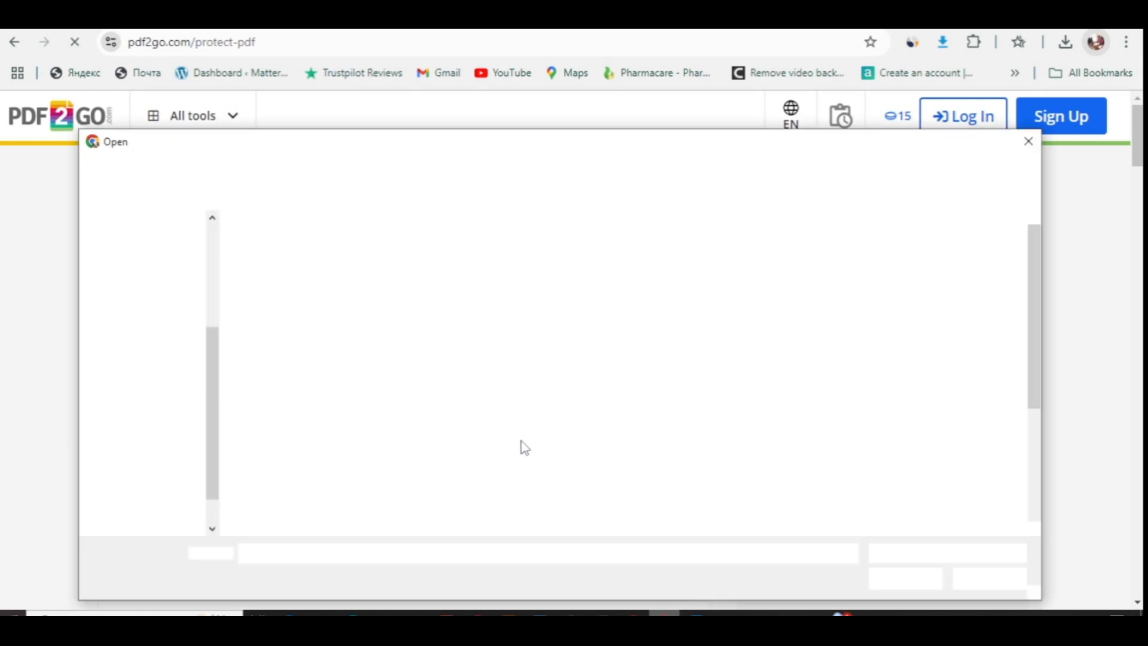
- Upload 'STOCK REPORT FOR GOIL FILLING STATION.pdf' from the Desktop into Protect PDF
left_click(568, 385)
key("s")
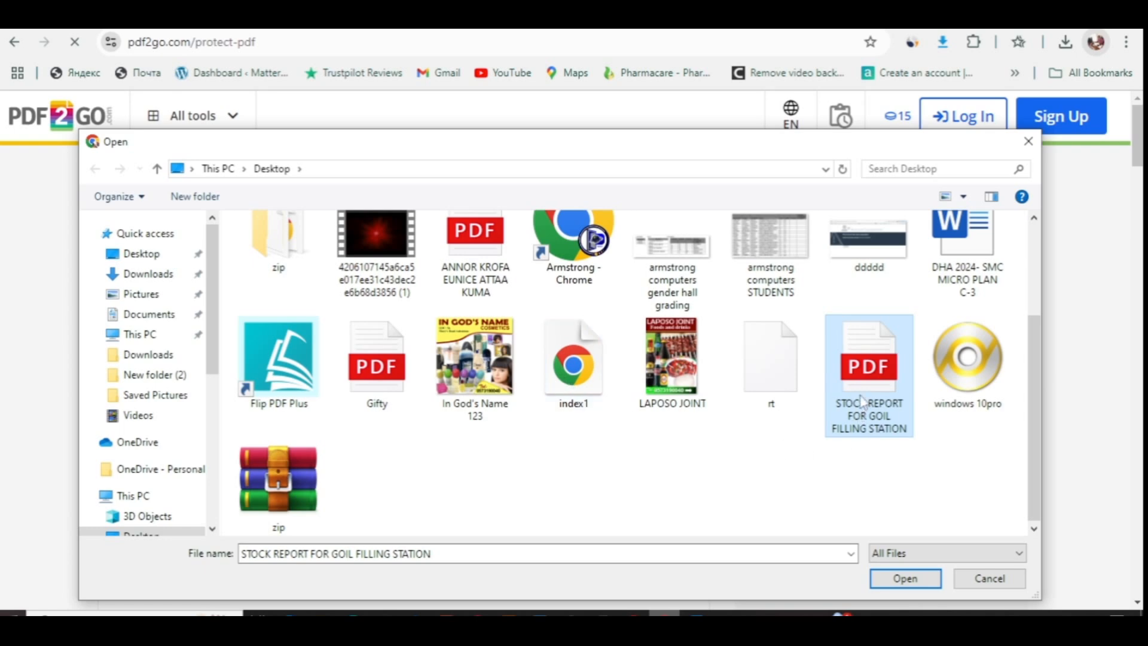
left_click(904, 578)
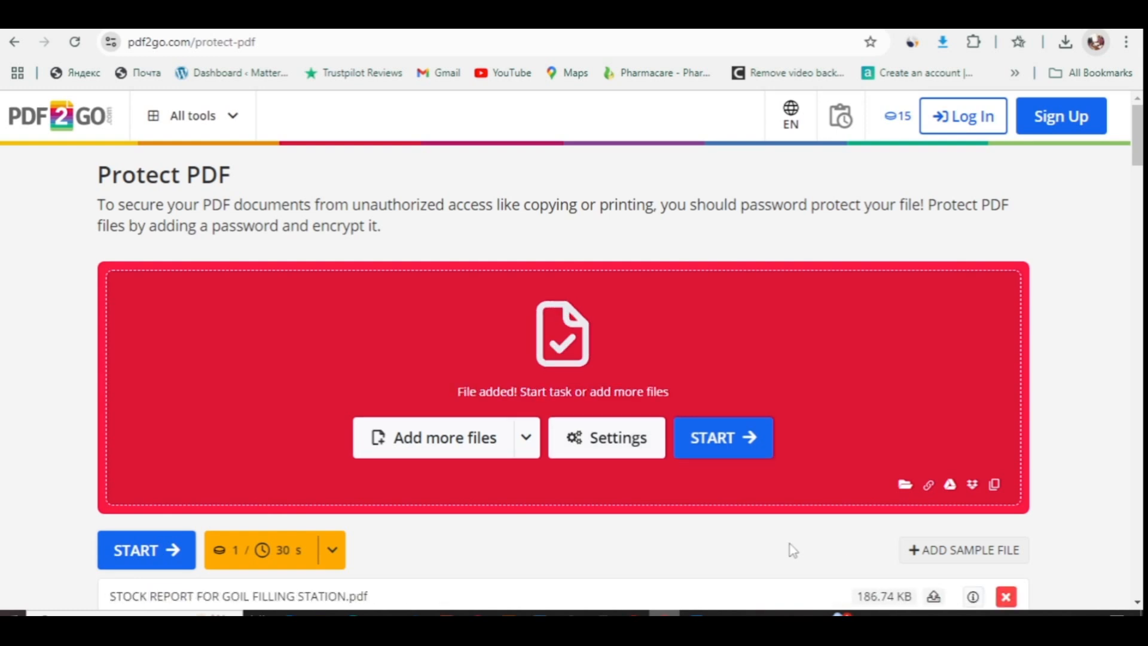
- In Settings, tick Prevent Printing, Prevent Copying and Prevent Modifying
scroll(793, 550, "down", 5)
scroll(791, 550, "up", 3)
scroll(790, 551, "down", 2)
scroll(792, 553, "down", 5)
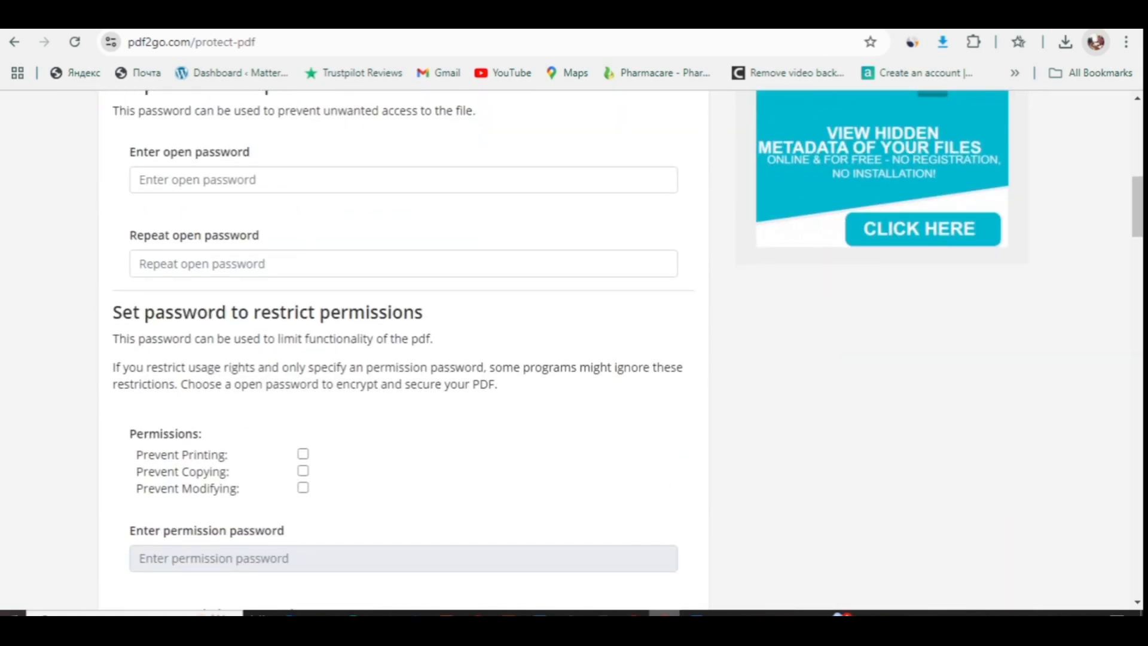
scroll(620, 350, "up", 2)
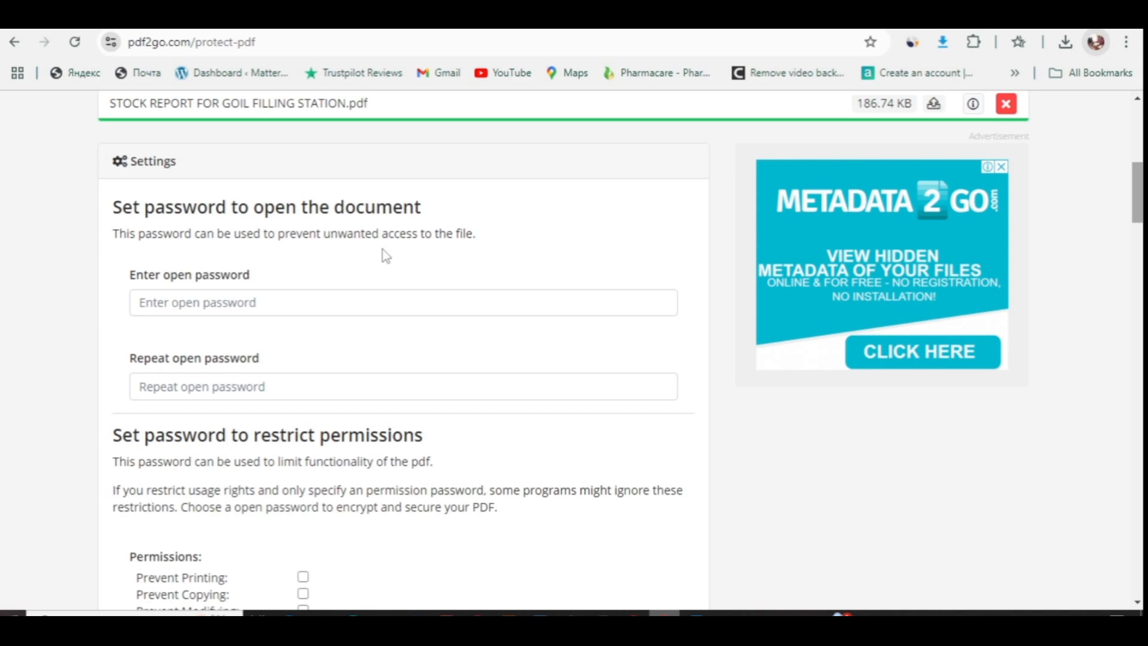
left_click_drag(1139, 200, 1139, 225)
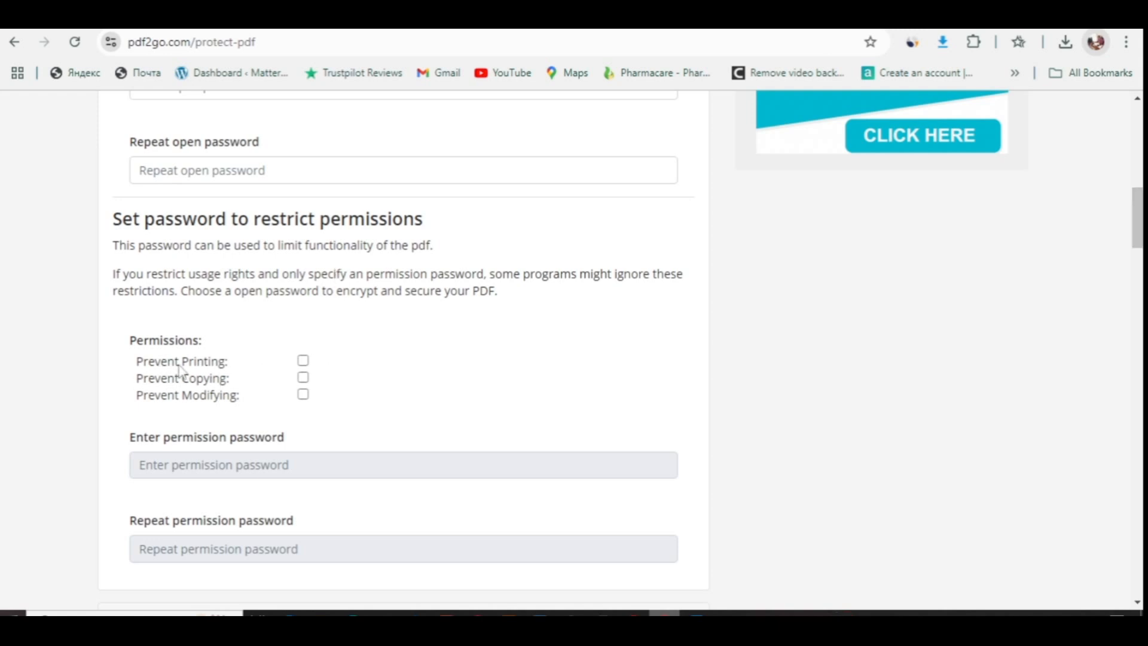
left_click(303, 363)
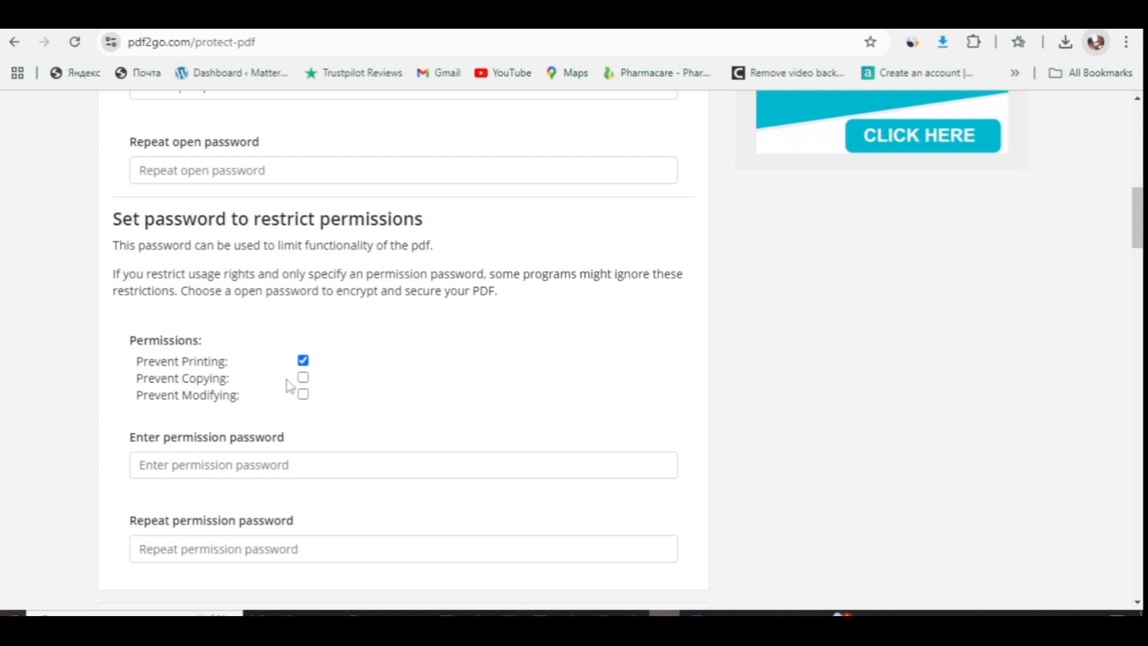
left_click(304, 379)
left_click(304, 396)
- Enable Rasterize under Optional Settings
left_click_drag(1138, 219, 1135, 259)
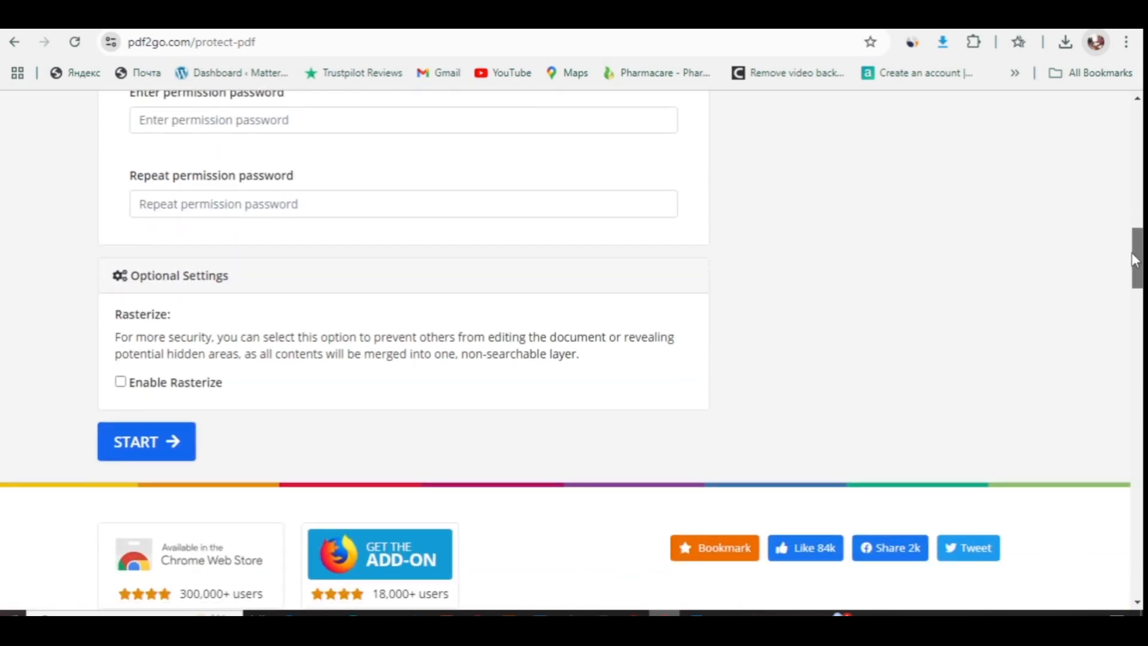
left_click_drag(1135, 259, 1134, 259)
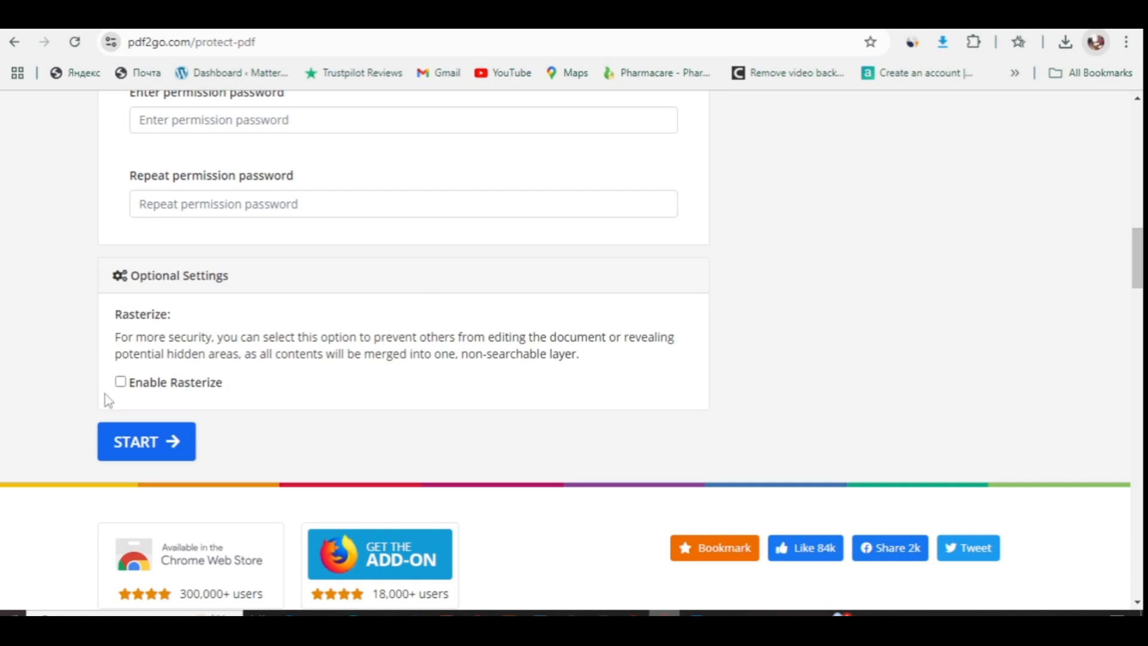
left_click(121, 383)
left_click(121, 382)
left_click(121, 383)
- Protect the stock report, download the 336 KB result and view it in Chrome's PDF viewer
left_click(153, 443)
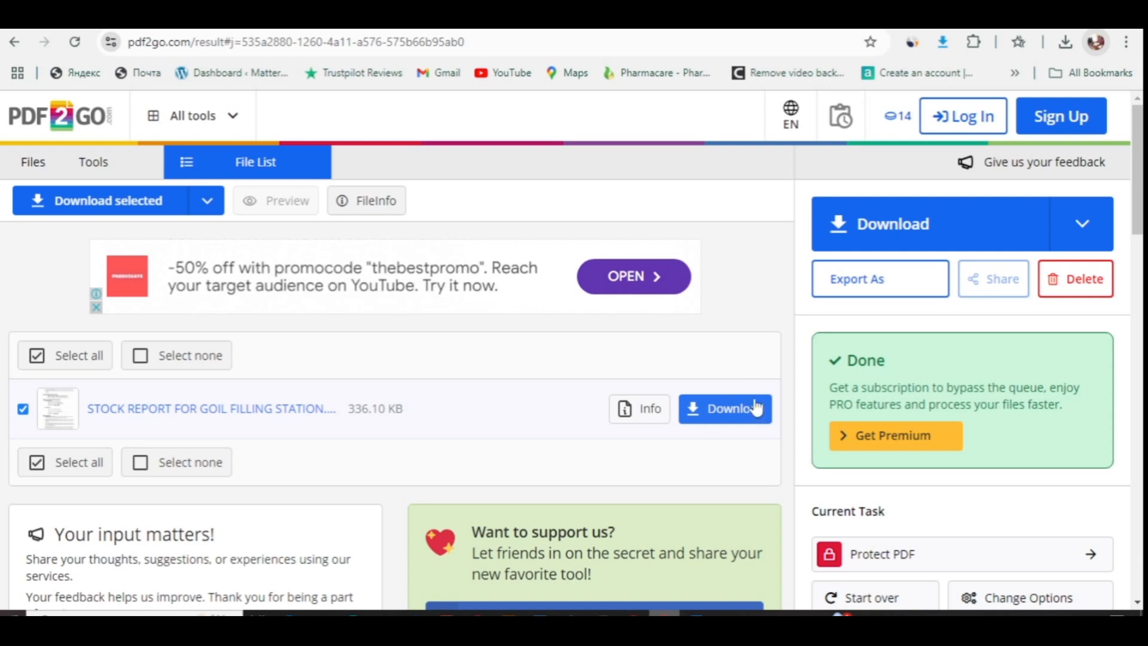
left_click(729, 412)
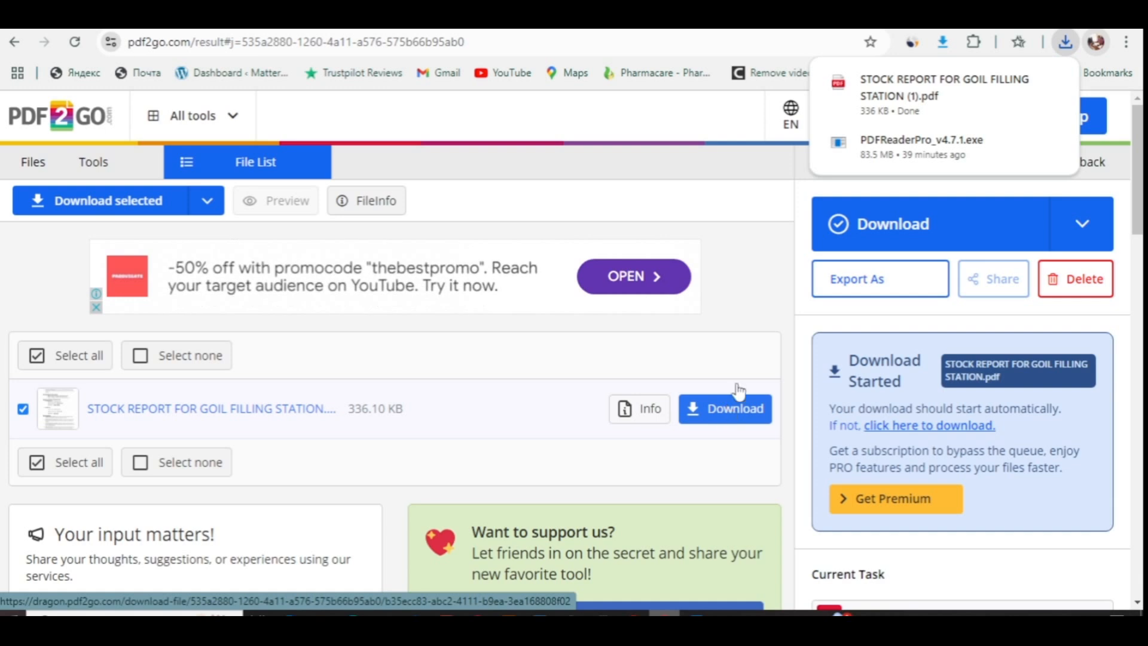
left_click(903, 94)
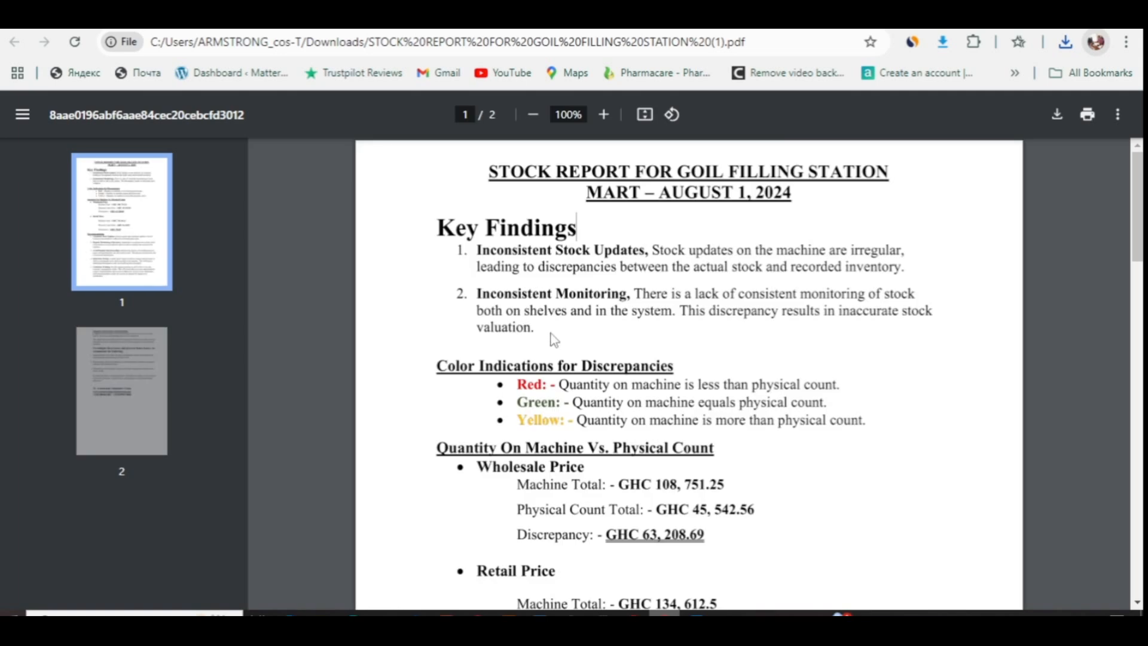
- Print the report via Microsoft Print to PDF, saving the output as 'ttt' on the Desktop
scroll(554, 340, "down", 2)
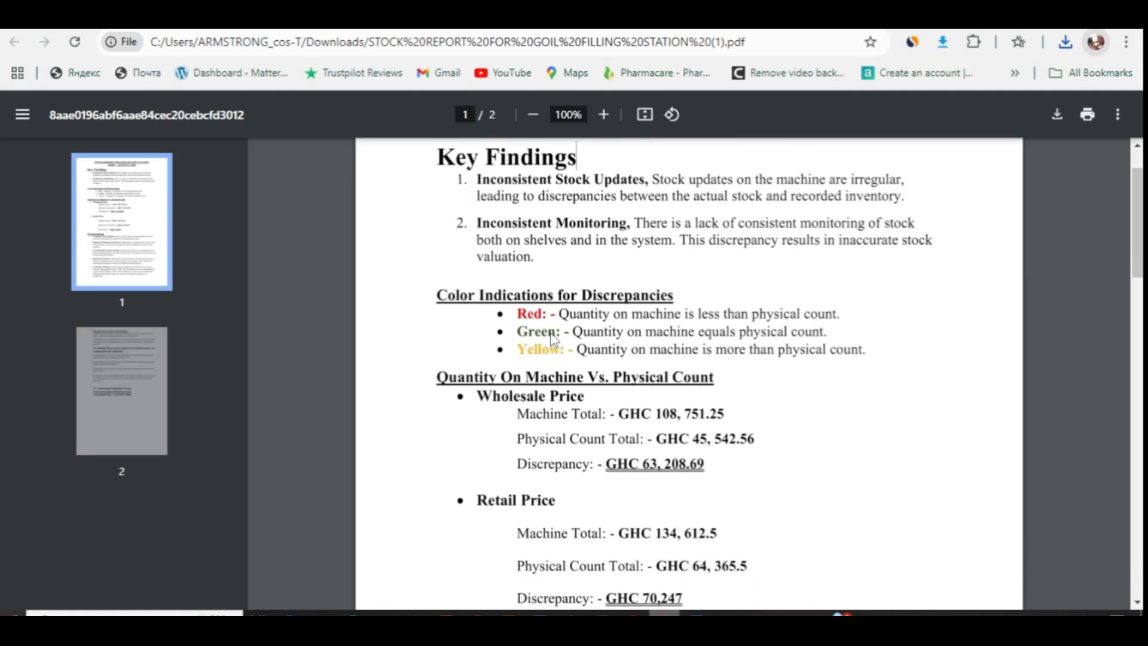
scroll(554, 340, "down", 3)
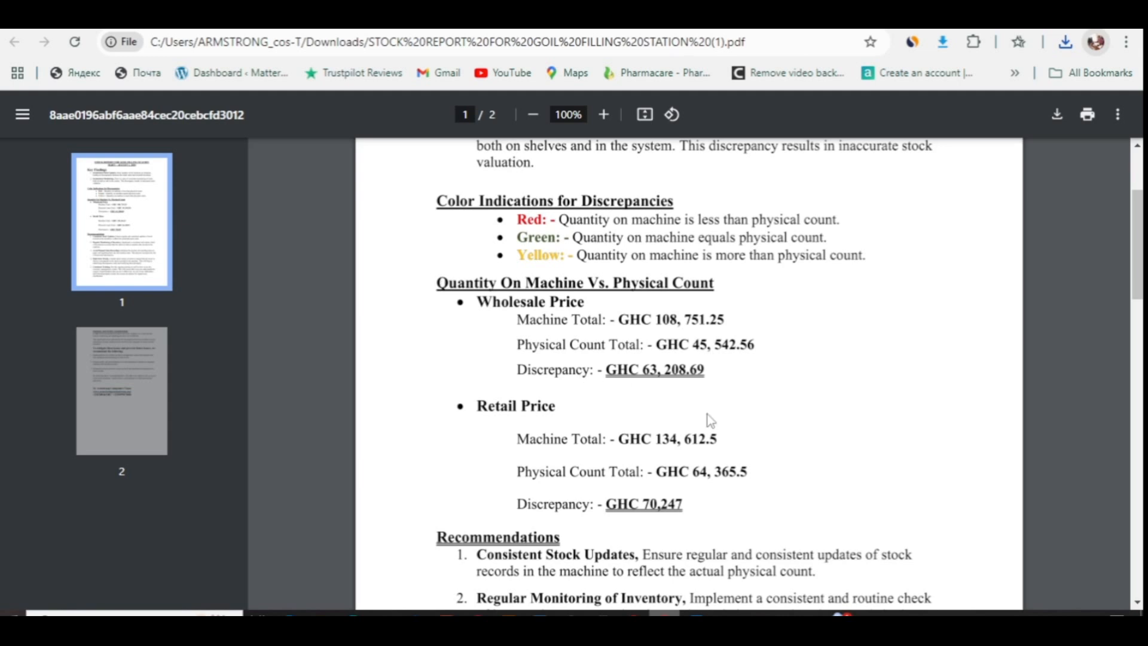
left_click(1088, 114)
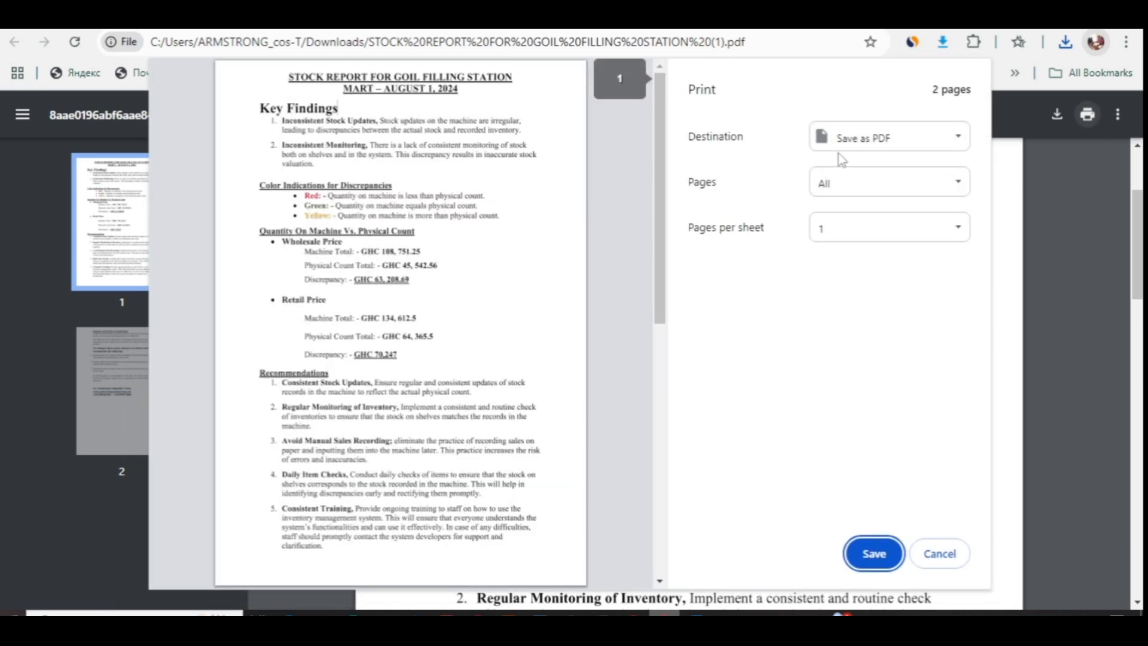
left_click(849, 139)
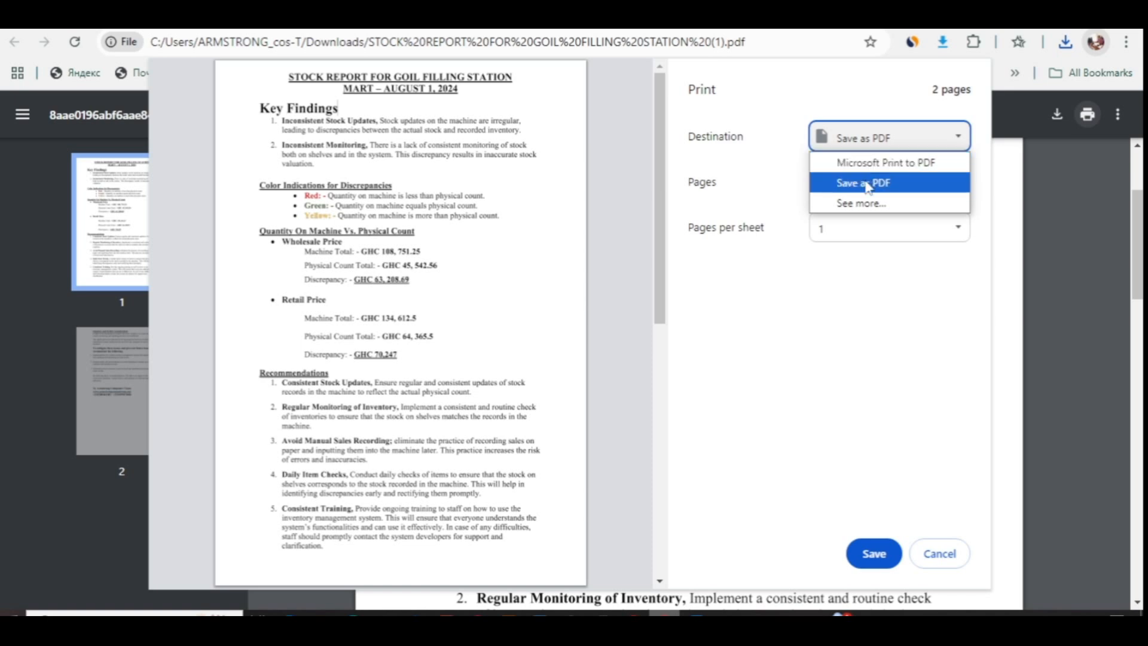
left_click(876, 167)
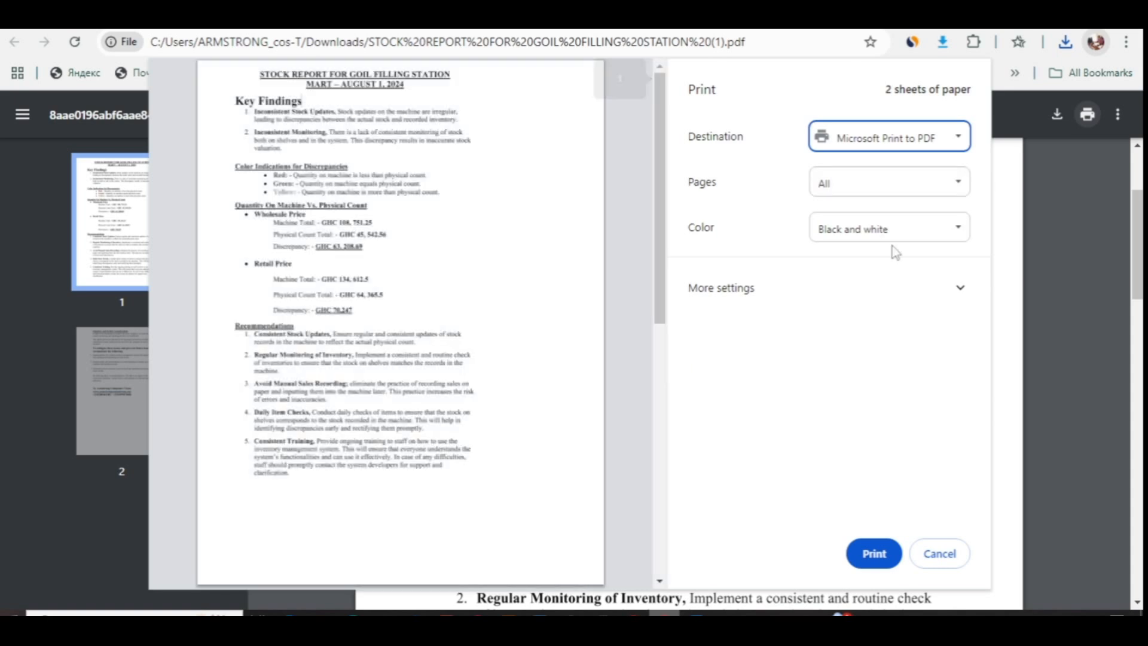
left_click(875, 553)
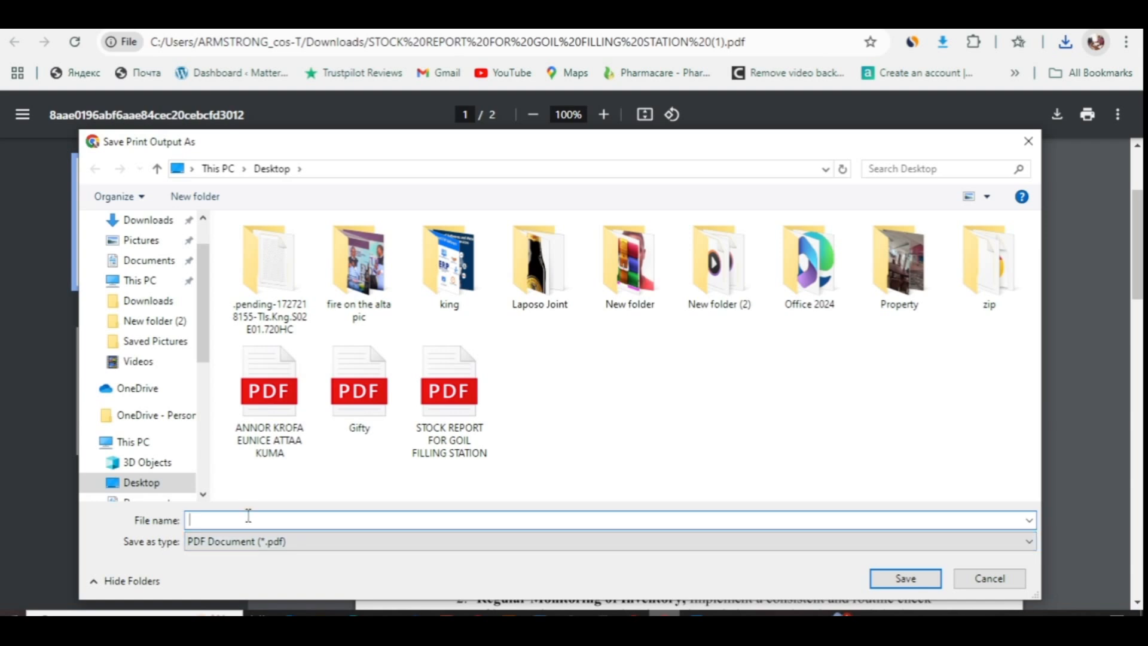
type("ttt")
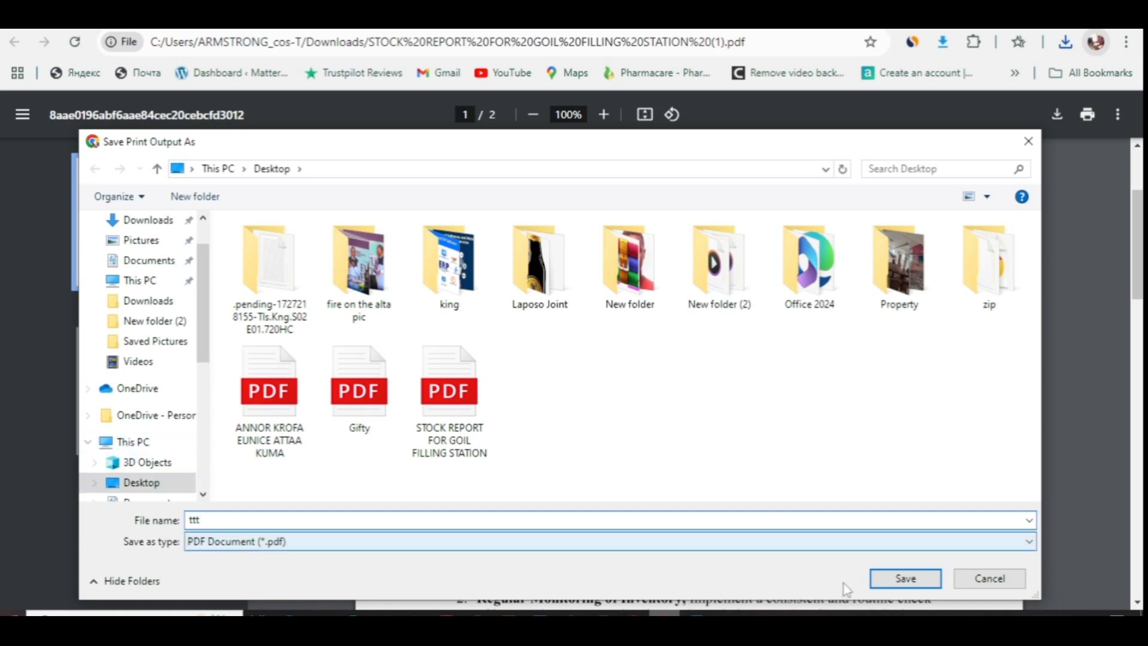
left_click(890, 591)
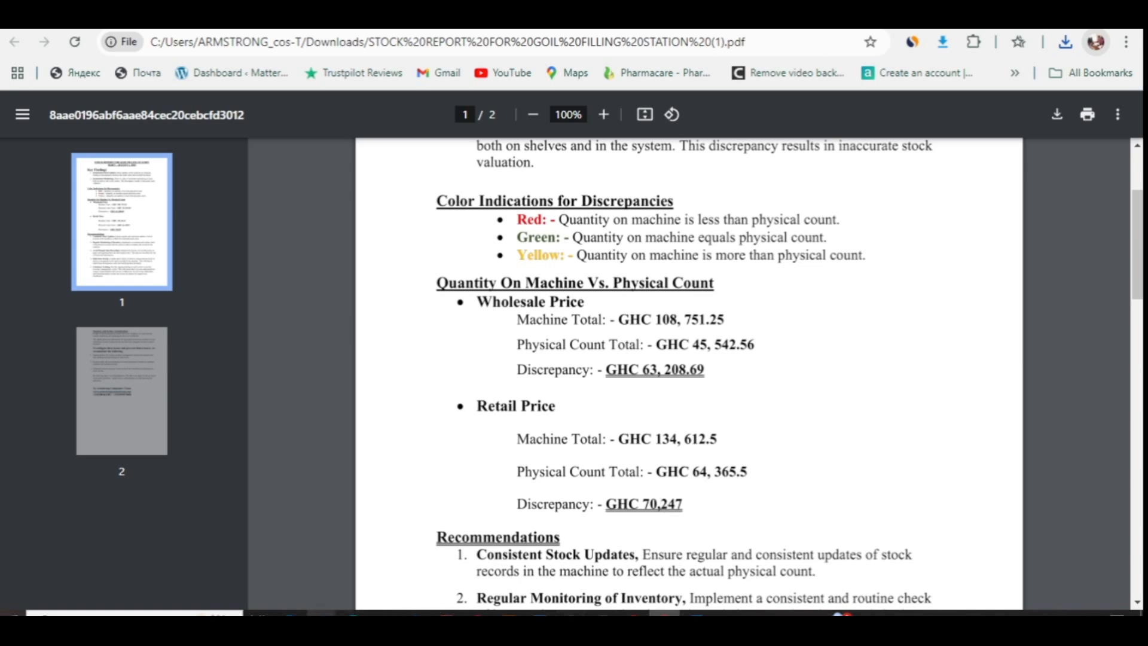
- From the USB Drive Explorer window's Desktop folder, open 'ttt.pdf', which fails in Edge
mouse_move(321, 613)
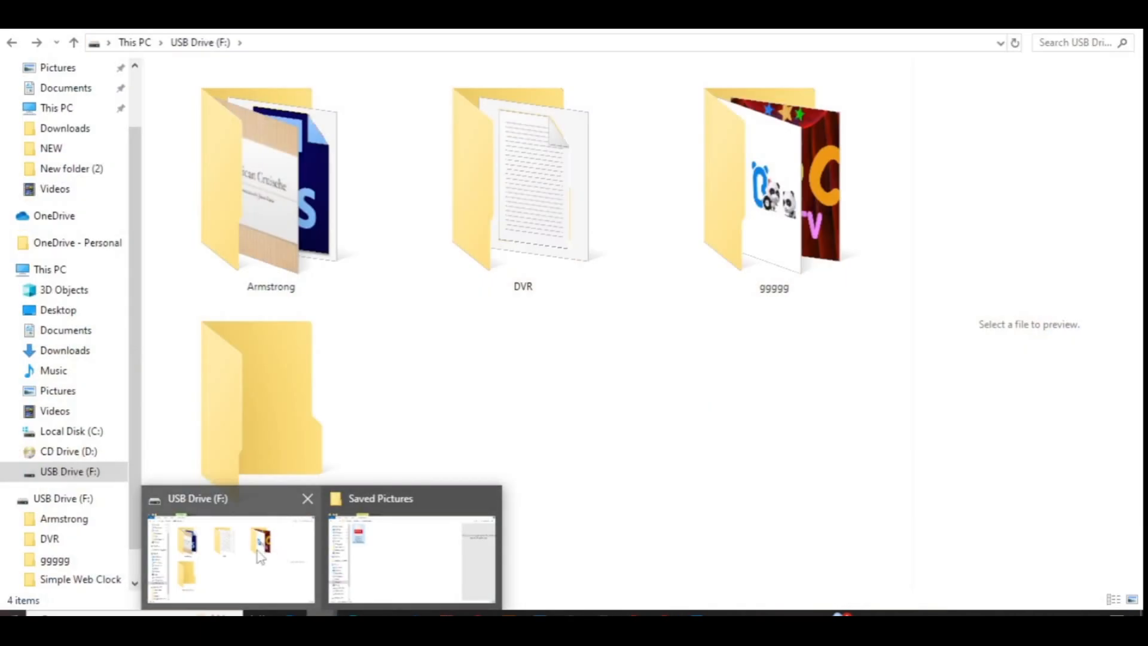
left_click(260, 556)
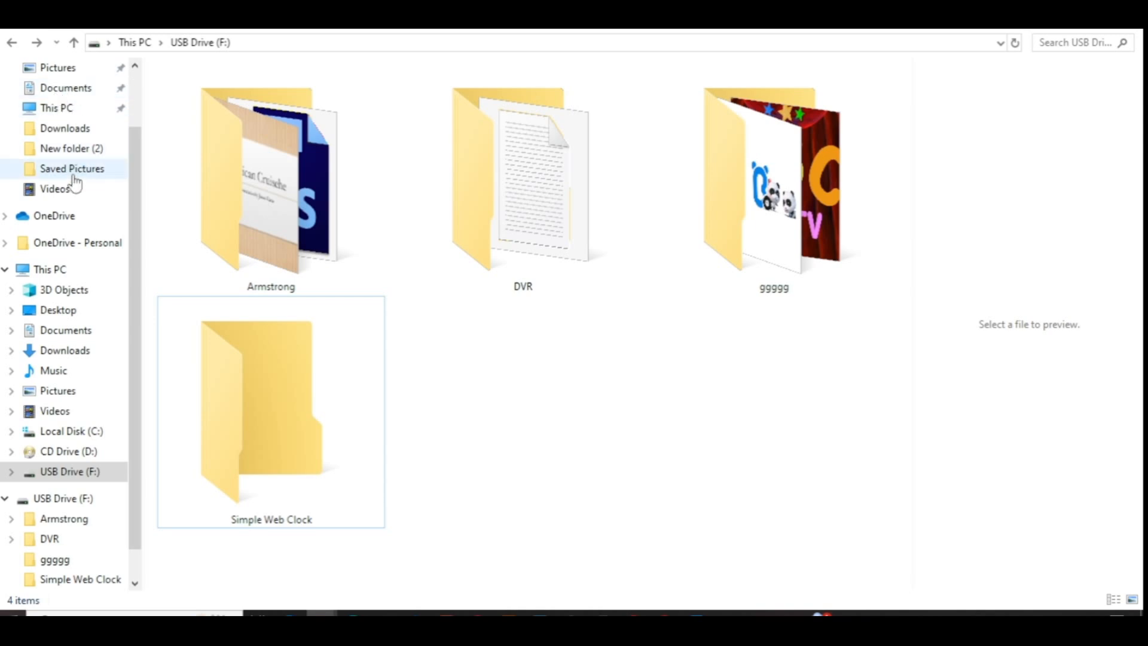
left_click(59, 311)
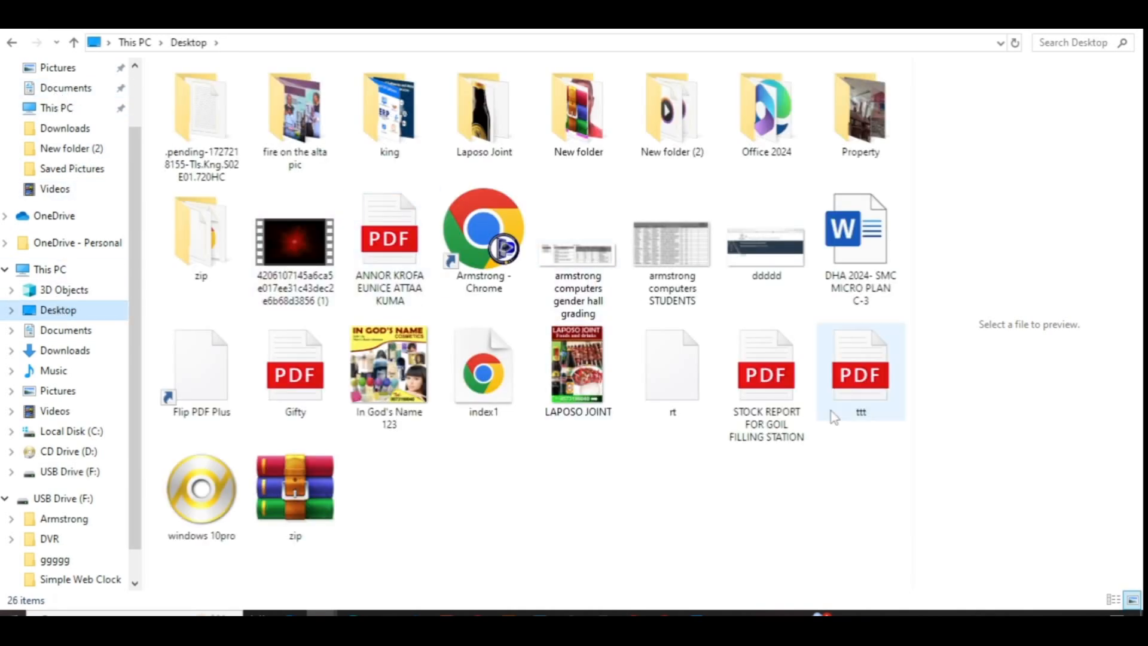
left_click(853, 383)
left_click_drag(853, 383, 906, 399)
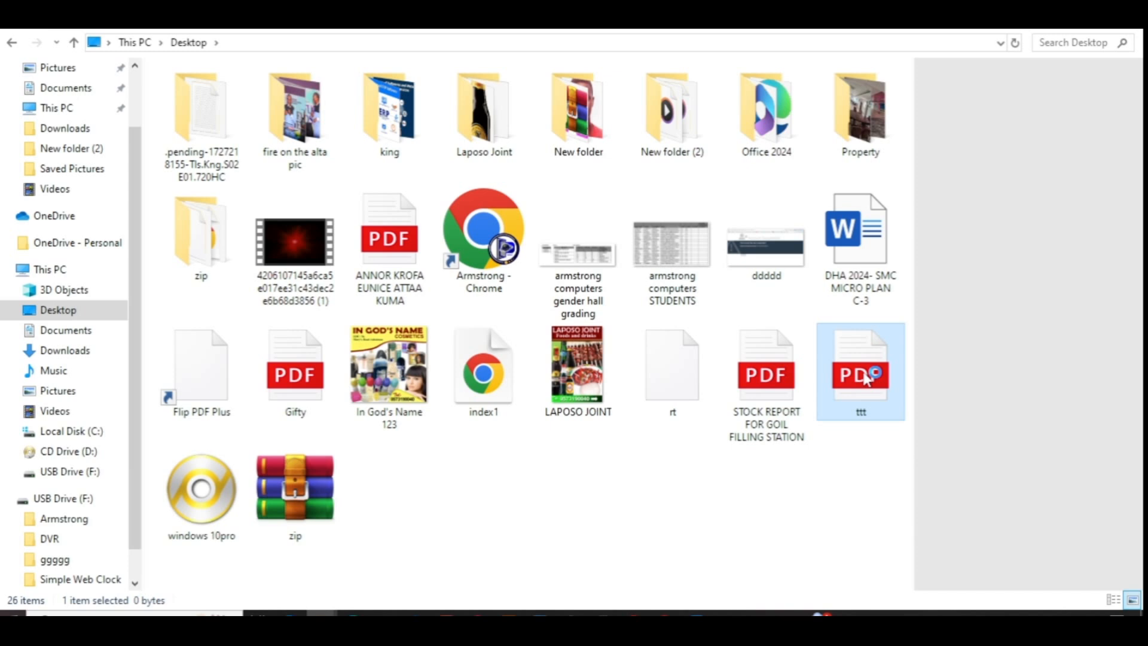
double_click(865, 378)
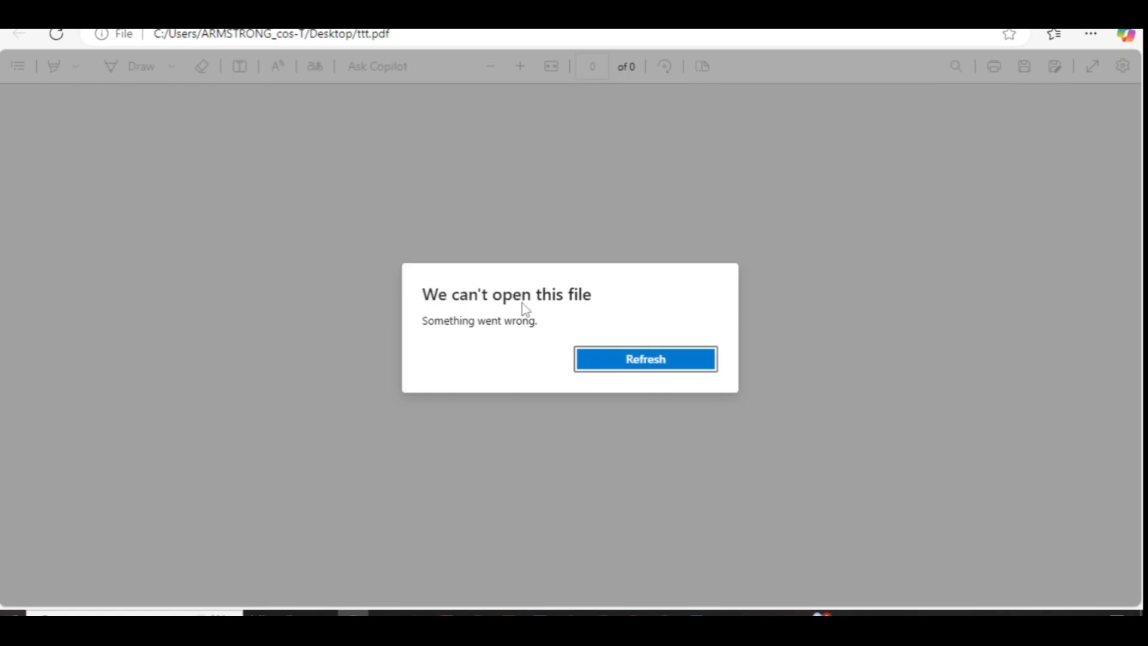
- Retry the failed ttt PDF once, close Edge and return to the stock report in Chrome
left_click(629, 361)
left_click(1128, 4)
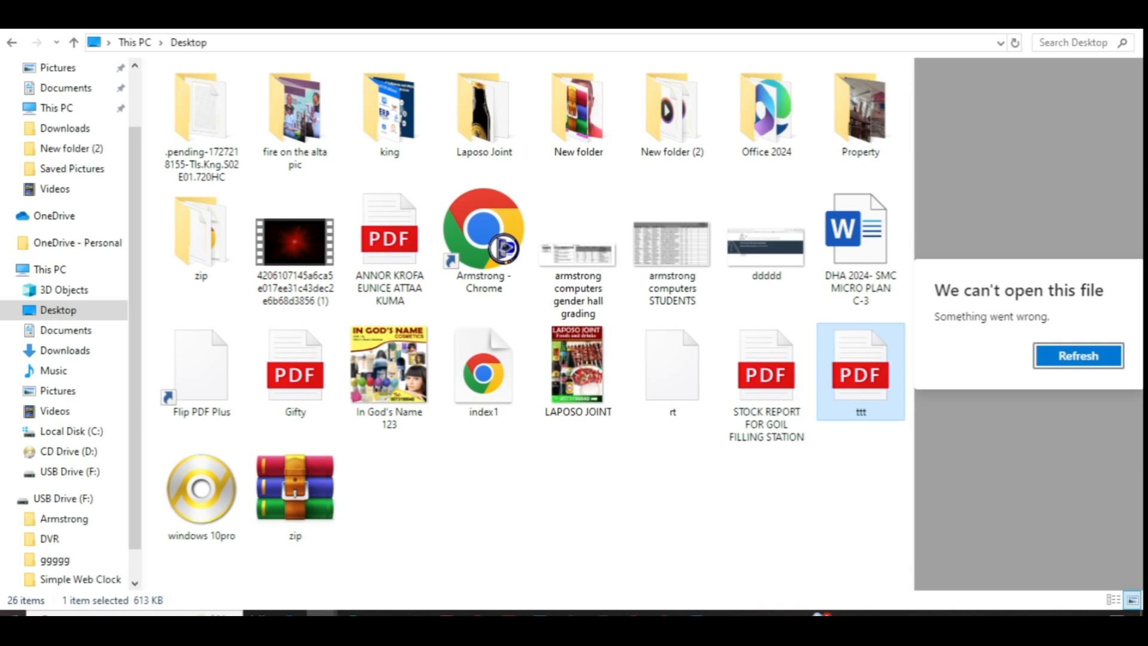
left_click(665, 621)
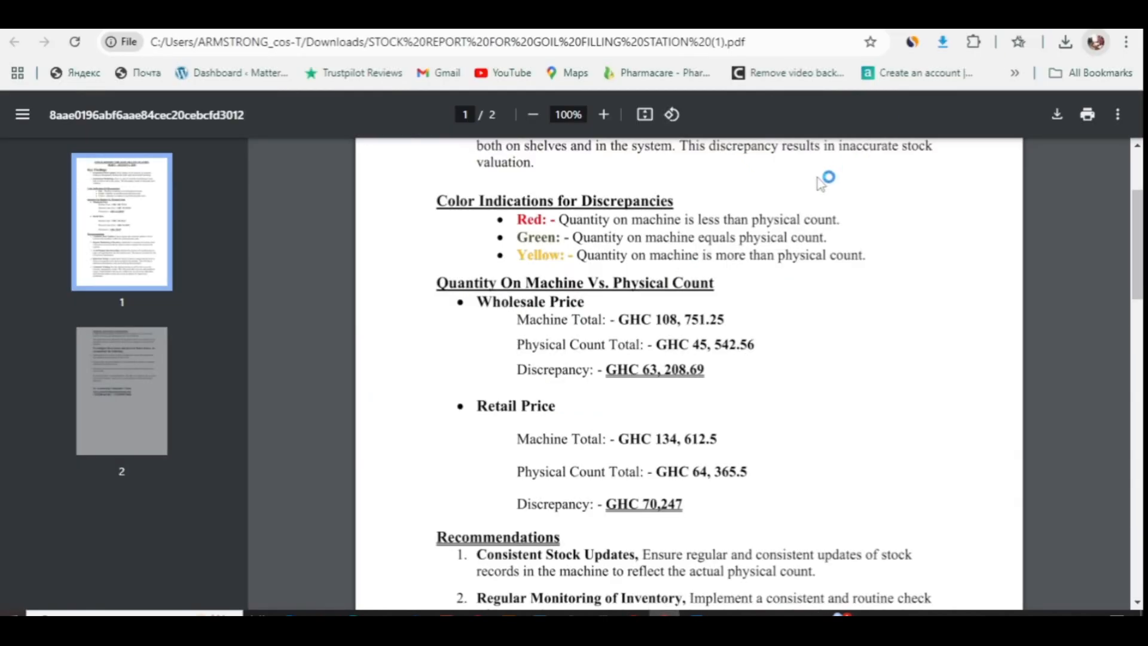